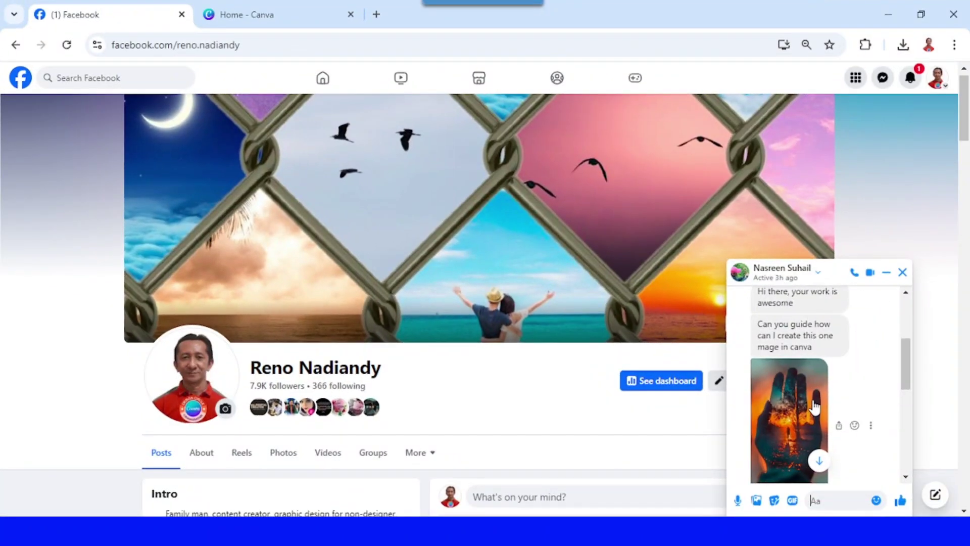
View the double-exposure hand reference image from the Facebook chat, then go to Canva's home page
{"action": "left_click", "coordinate": [798, 408]}
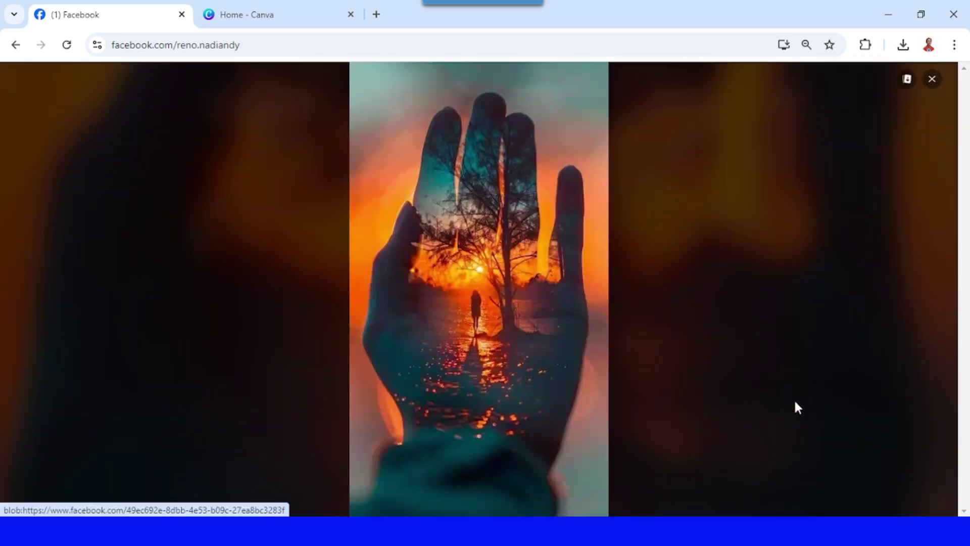
{"action": "left_click", "coordinate": [931, 81]}
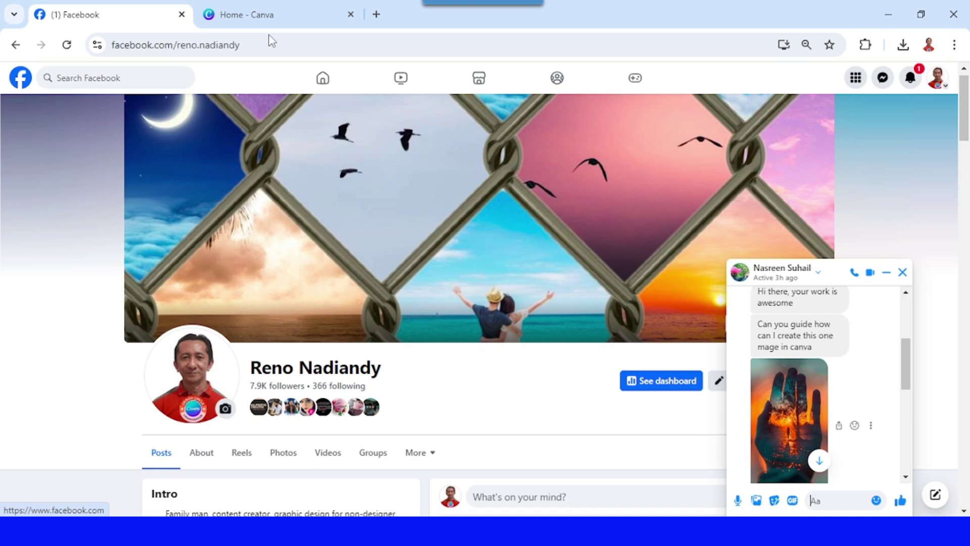
{"action": "left_click", "coordinate": [261, 20]}
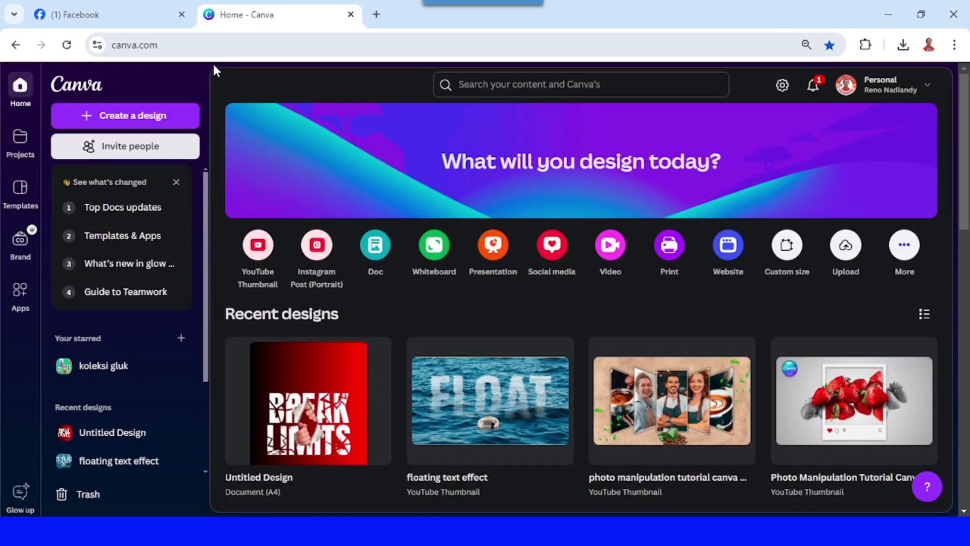
Create a 1080 × 1350 px design and place the Human Hand Gesture cutout on it
{"action": "left_click", "coordinate": [145, 119]}
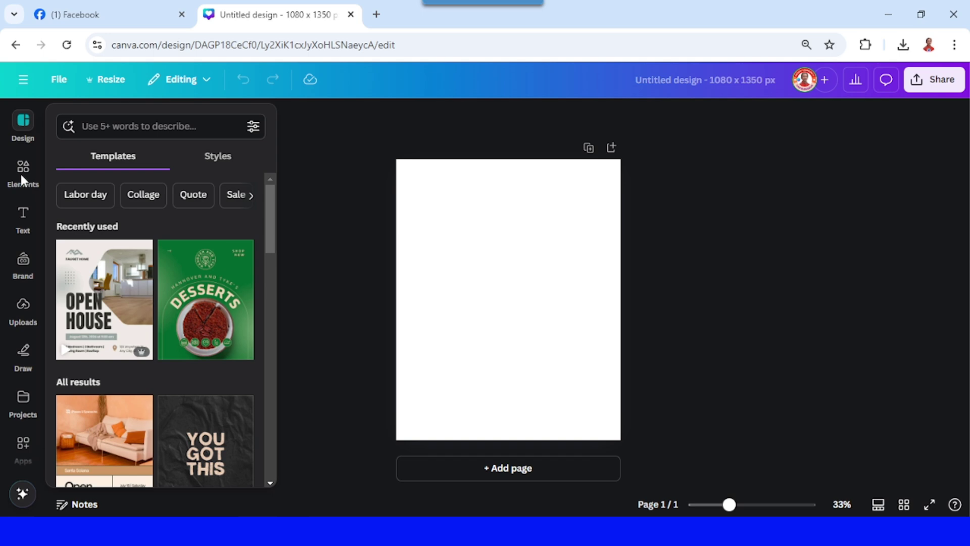
{"action": "left_click", "coordinate": [22, 177]}
{"action": "left_click", "coordinate": [210, 212]}
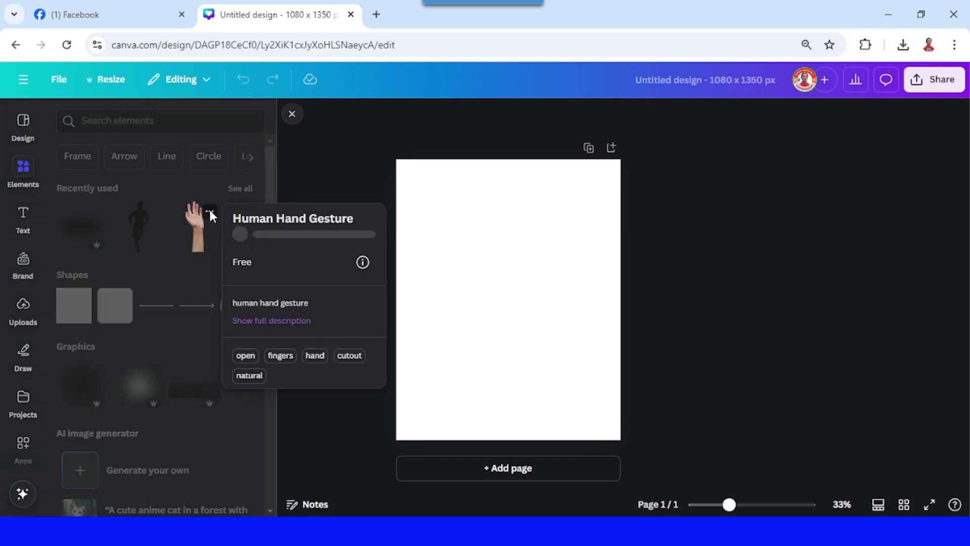
{"action": "left_click", "coordinate": [188, 237]}
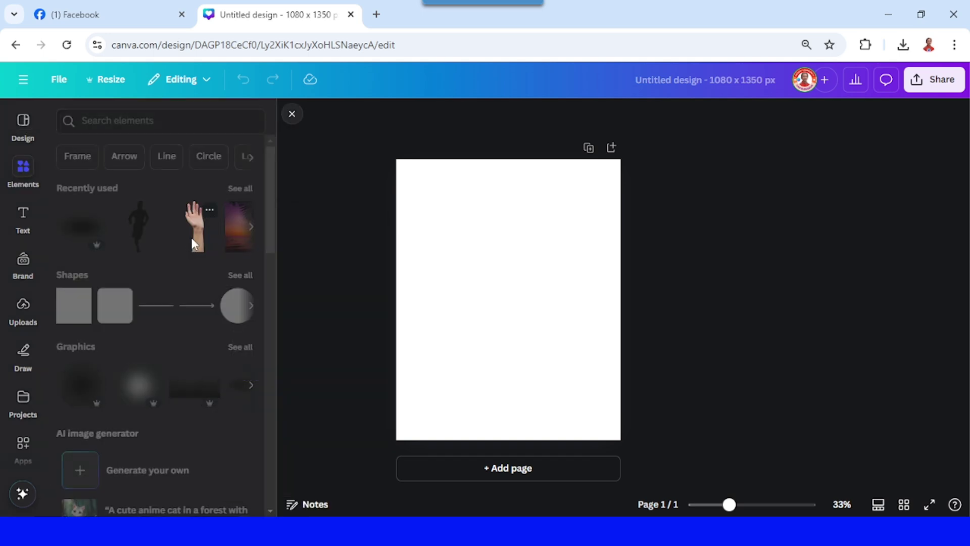
Add a square shape filled with light Peach yellow
{"action": "left_click", "coordinate": [81, 299]}
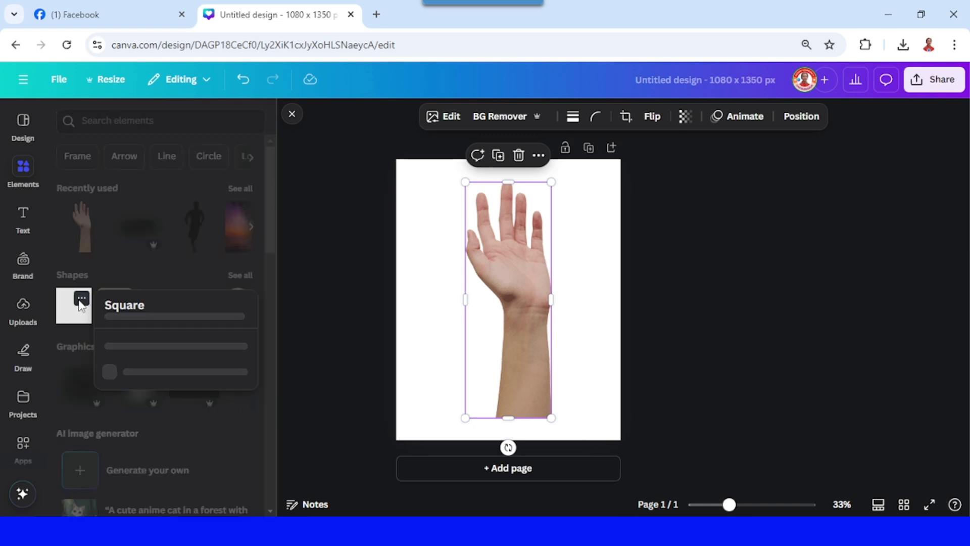
{"action": "left_click", "coordinate": [74, 315]}
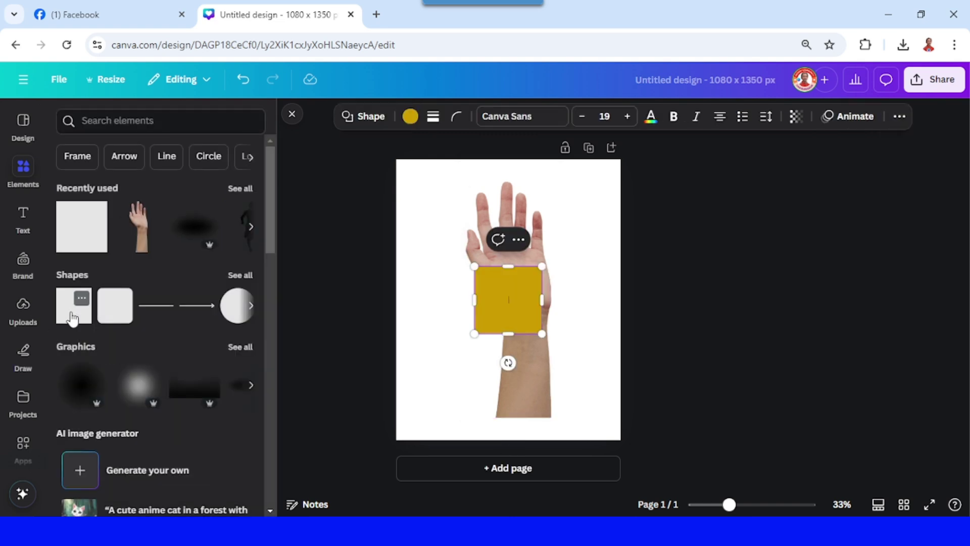
{"action": "left_click", "coordinate": [413, 120]}
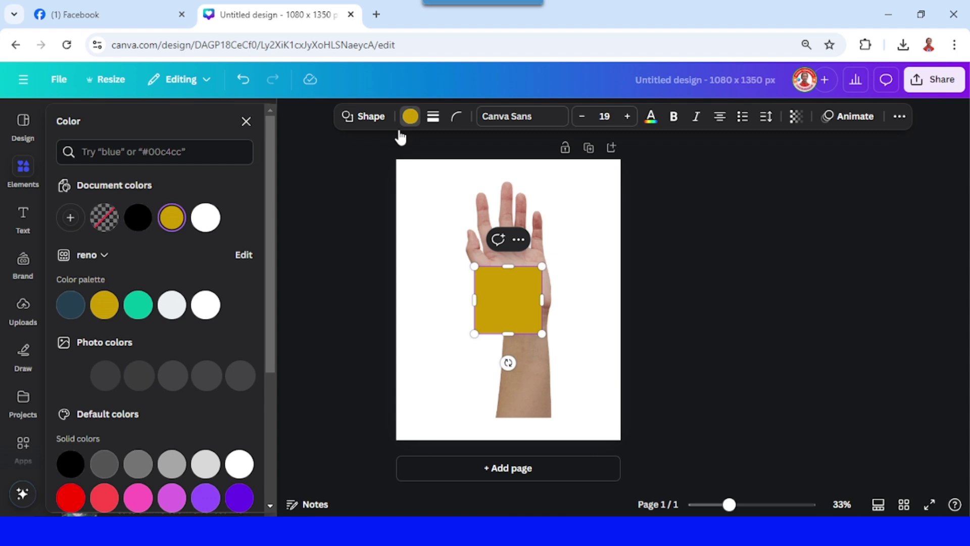
{"action": "scroll", "coordinate": [208, 385], "scroll_direction": "down", "scroll_amount": 2}
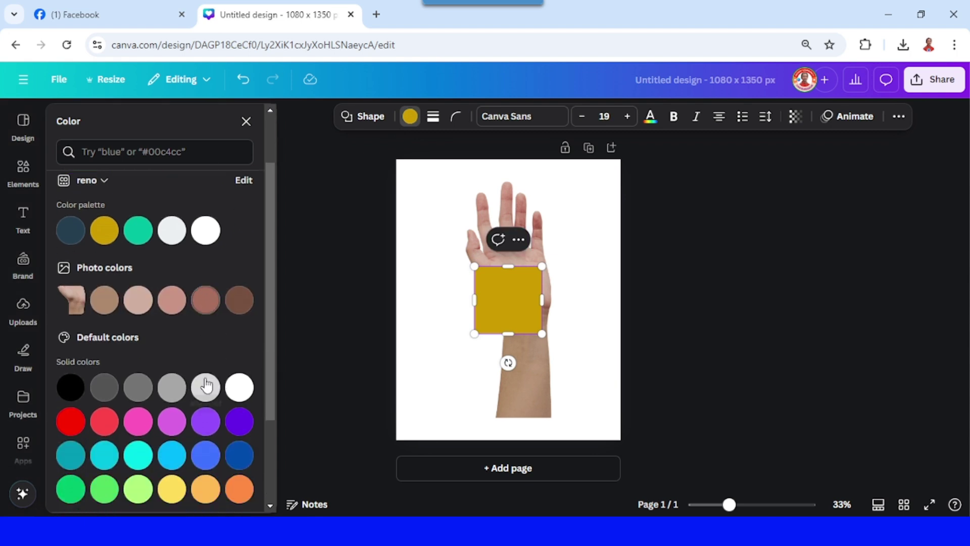
{"action": "left_click", "coordinate": [173, 489]}
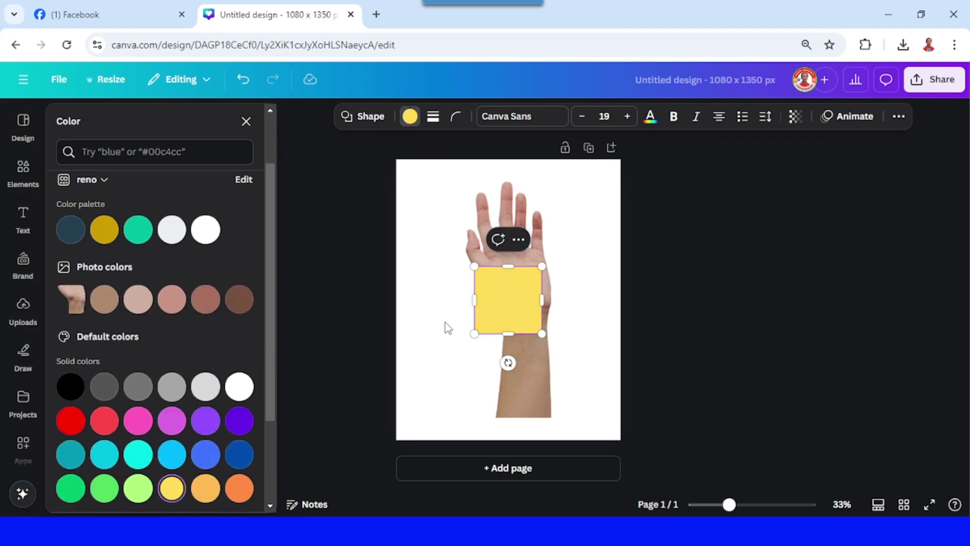
Stretch the yellow square into a tall rectangle framing the hand and send it to back
{"action": "left_click_drag", "start_coordinate": [515, 267], "coordinate": [509, 177]}
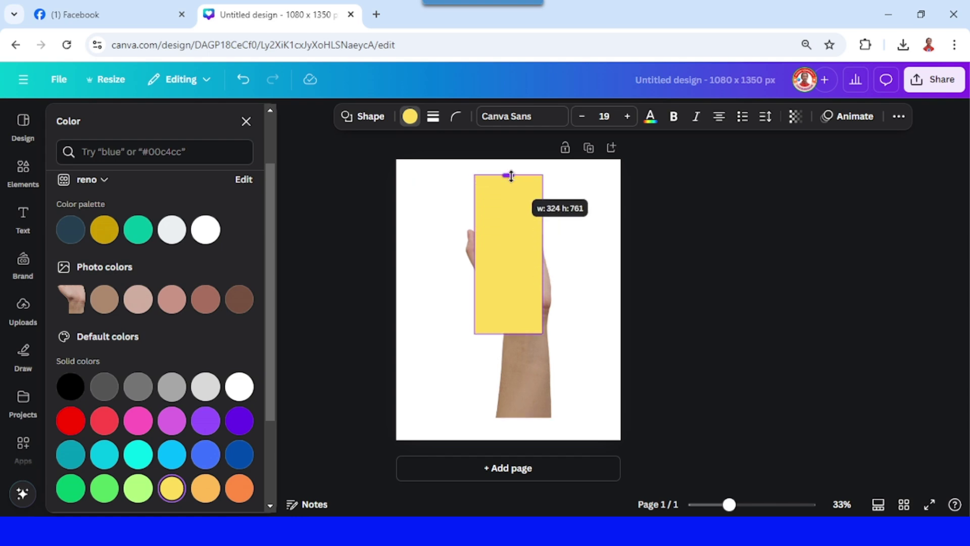
{"action": "left_click_drag", "start_coordinate": [543, 252], "coordinate": [560, 255]}
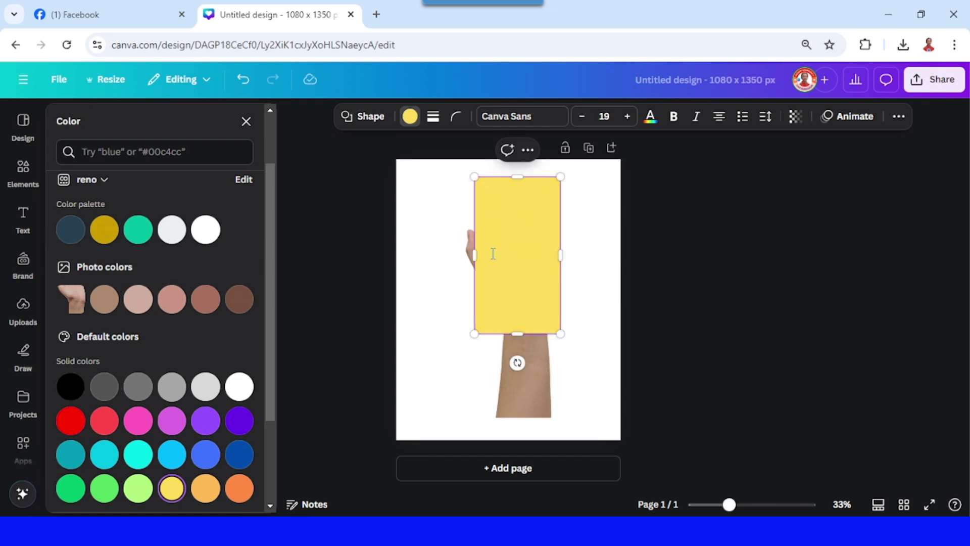
{"action": "left_click_drag", "start_coordinate": [476, 258], "coordinate": [461, 258]}
{"action": "left_click_drag", "start_coordinate": [517, 334], "coordinate": [510, 429]}
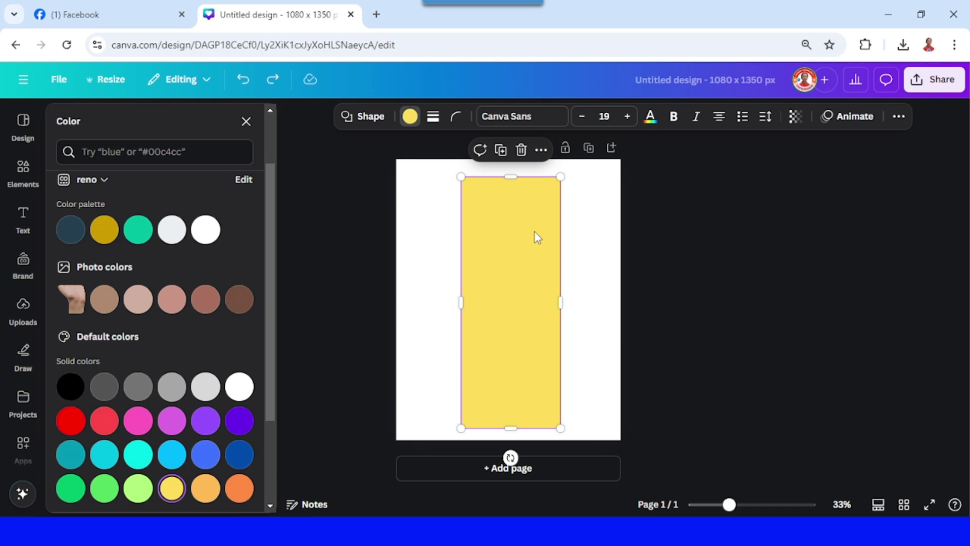
{"action": "right_click", "coordinate": [535, 232]}
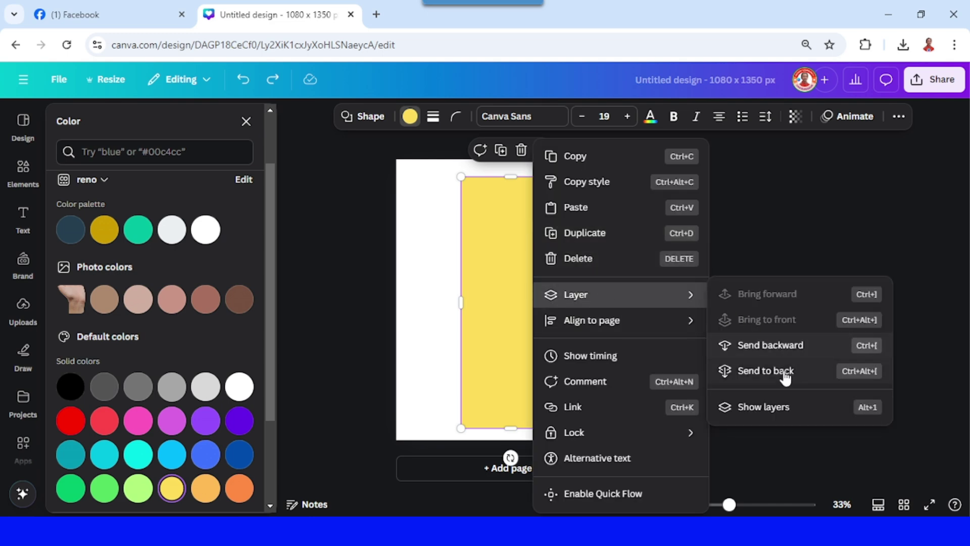
{"action": "left_click", "coordinate": [723, 371]}
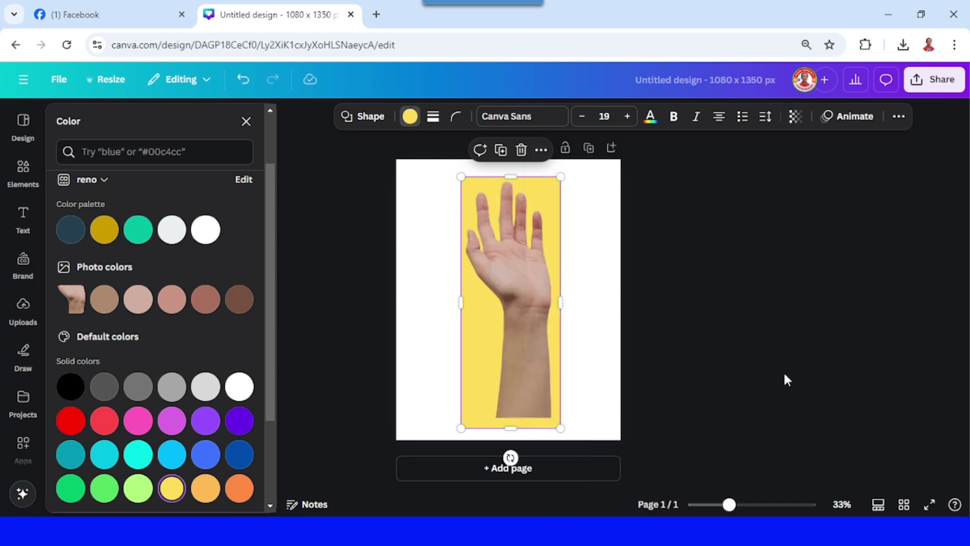
Duplicate the page and widen Page 2's yellow rectangle slightly to the left
{"action": "left_click", "coordinate": [589, 149]}
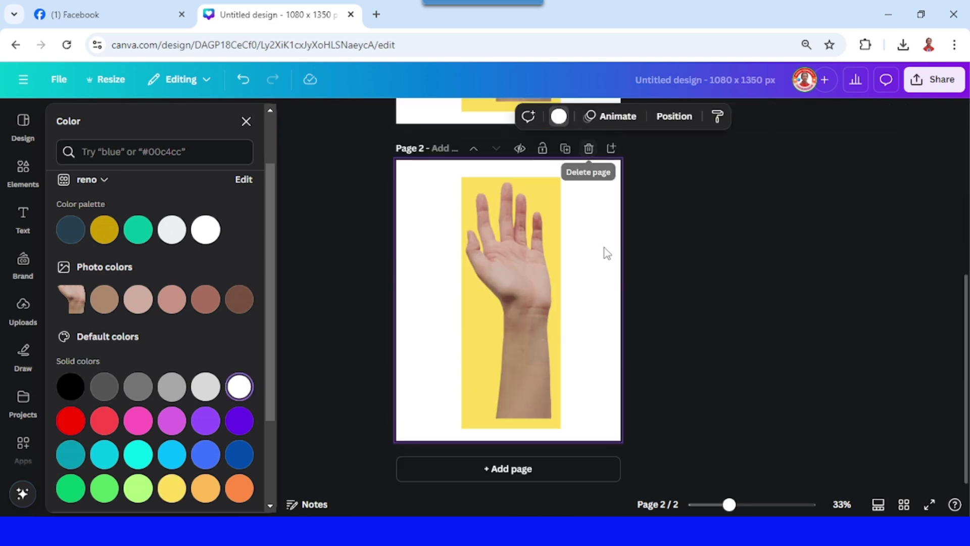
{"action": "left_click", "coordinate": [559, 305]}
{"action": "left_click", "coordinate": [561, 306]}
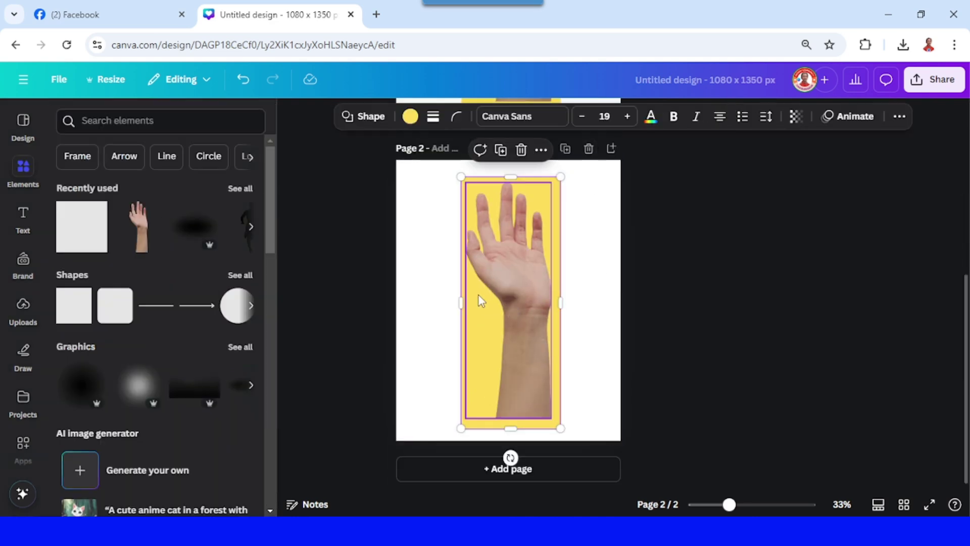
{"action": "left_click_drag", "start_coordinate": [457, 301], "coordinate": [454, 301]}
Give the Page 2 hand a custom duotone with white (#FFFFFF) highlights and shadows
{"action": "left_click", "coordinate": [518, 297]}
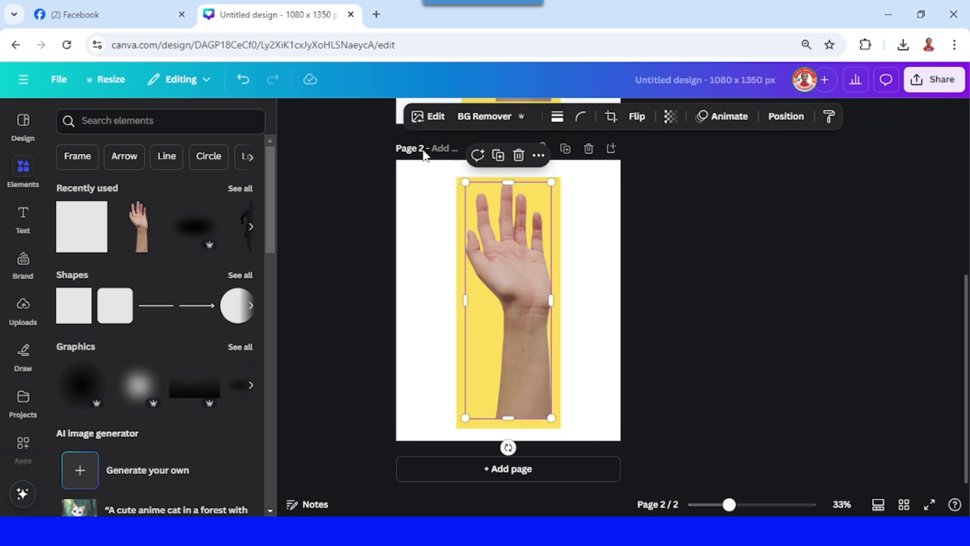
{"action": "left_click", "coordinate": [433, 124]}
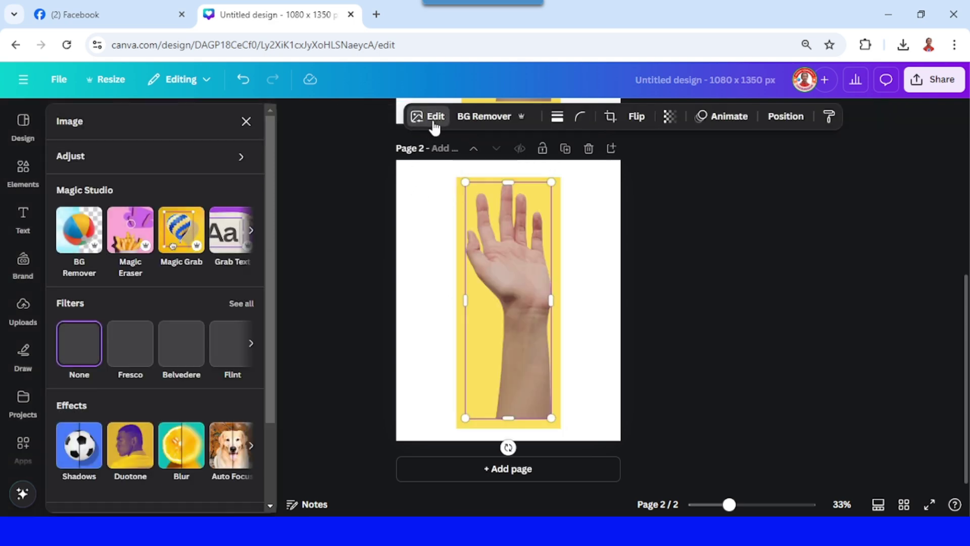
{"action": "left_click", "coordinate": [140, 462]}
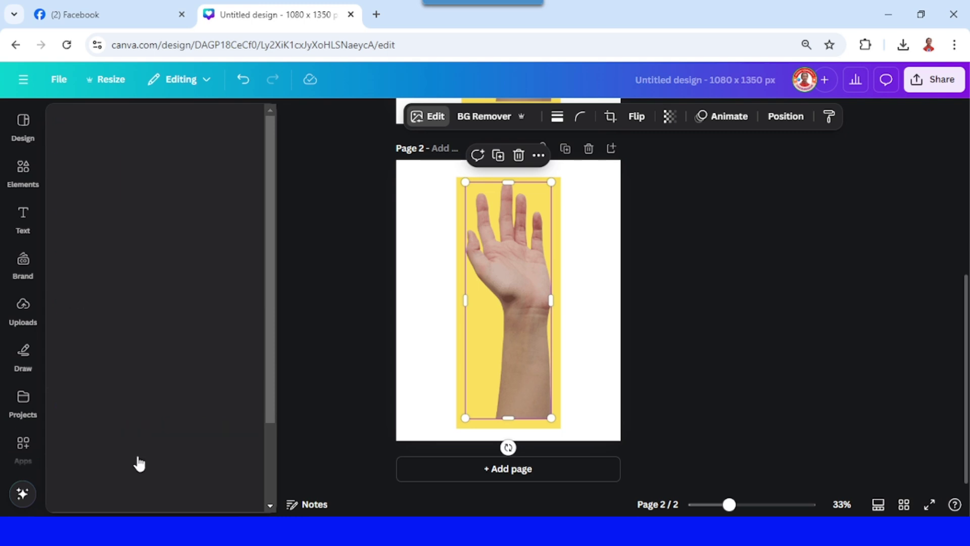
{"action": "left_click", "coordinate": [94, 281]}
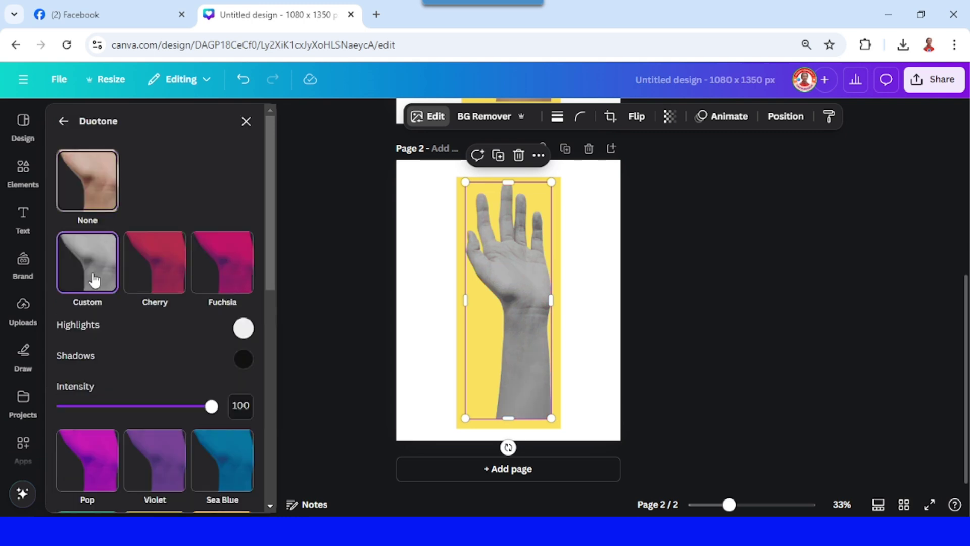
{"action": "left_click", "coordinate": [243, 328]}
{"action": "left_click_drag", "start_coordinate": [249, 368], "coordinate": [227, 340]}
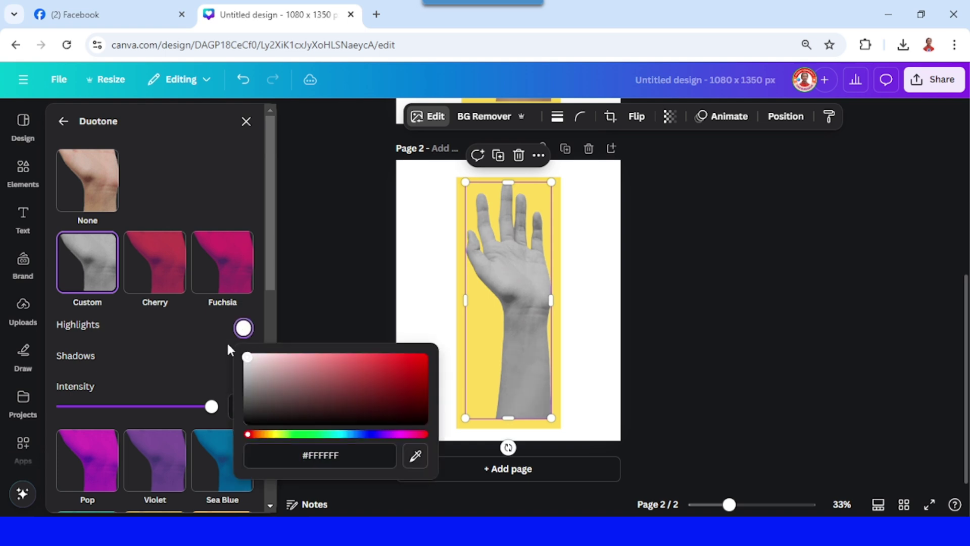
{"action": "left_click", "coordinate": [183, 341]}
{"action": "left_click", "coordinate": [243, 360]}
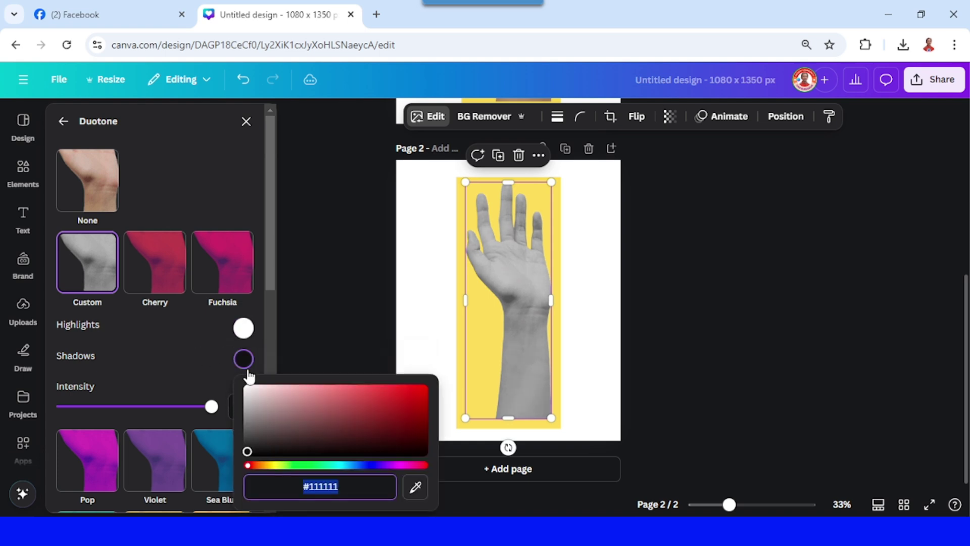
{"action": "left_click_drag", "start_coordinate": [247, 453], "coordinate": [231, 378]}
{"action": "left_click", "coordinate": [186, 337]}
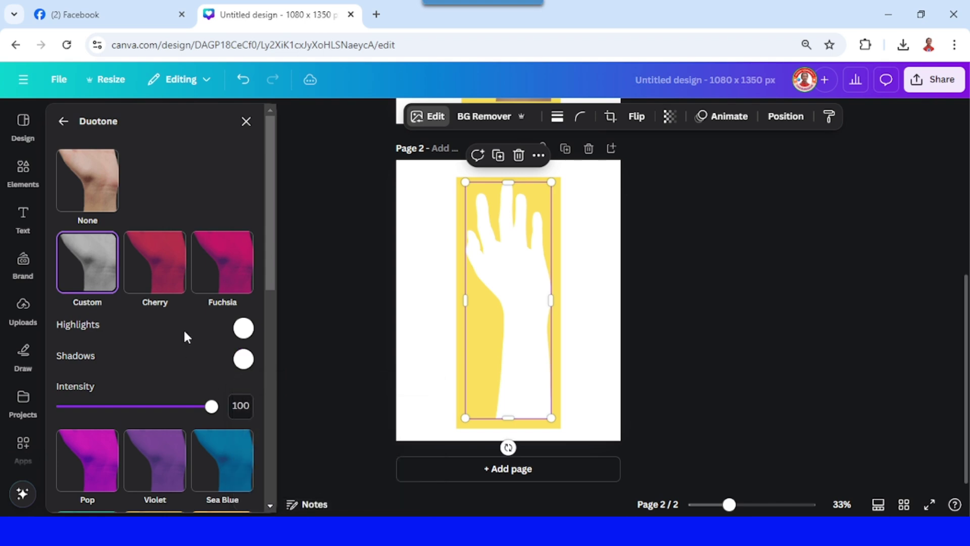
Download only Page 2 as a PNG, then return to Page 1
{"action": "left_click", "coordinate": [935, 81]}
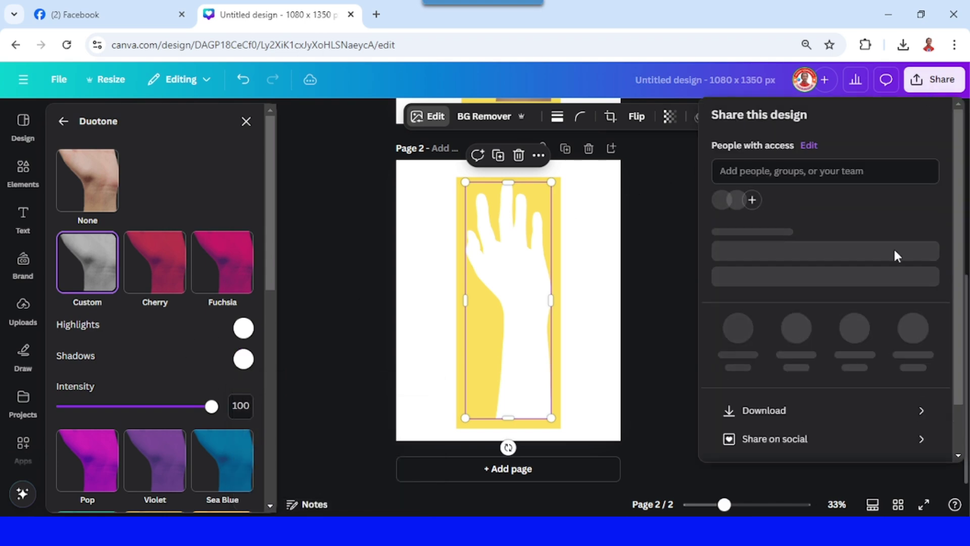
{"action": "left_click", "coordinate": [784, 423]}
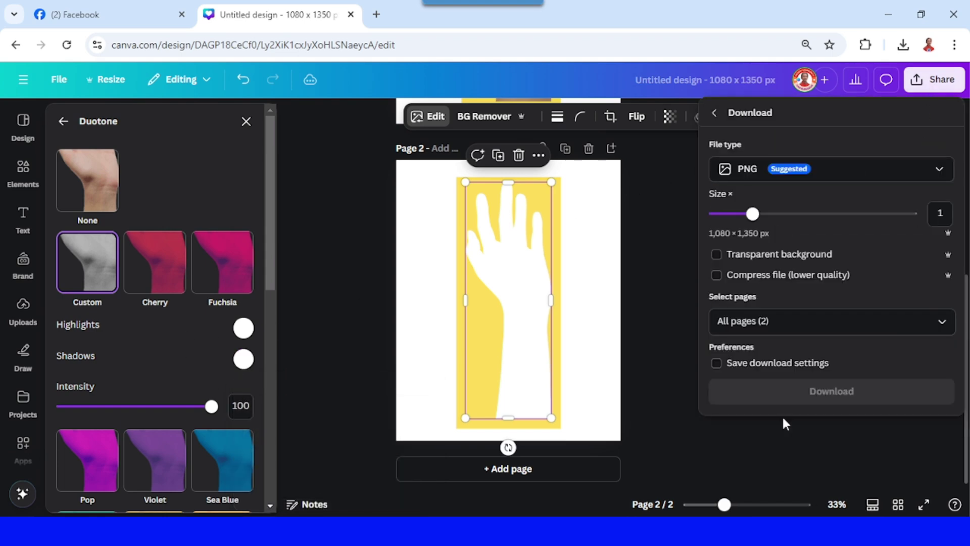
{"action": "left_click", "coordinate": [938, 323]}
{"action": "left_click", "coordinate": [809, 395]}
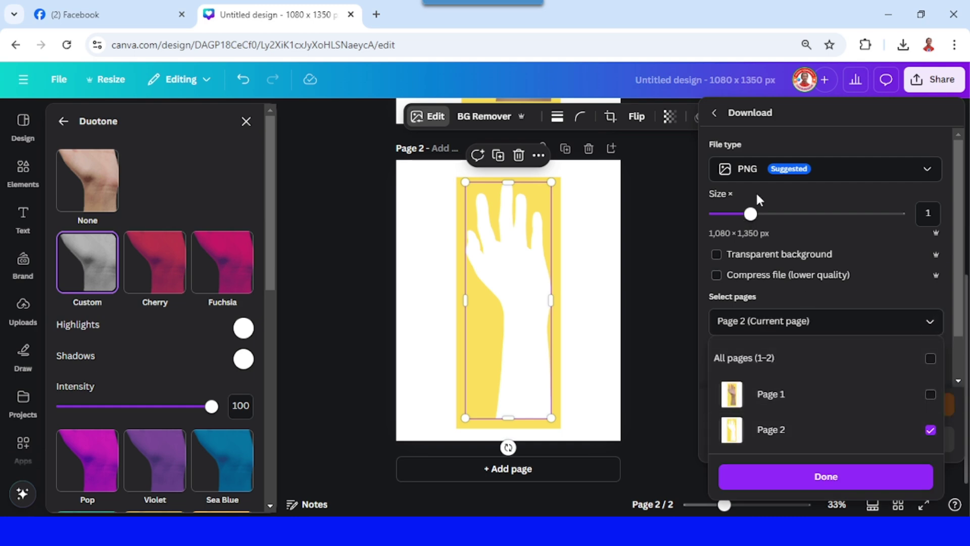
{"action": "left_click", "coordinate": [824, 478]}
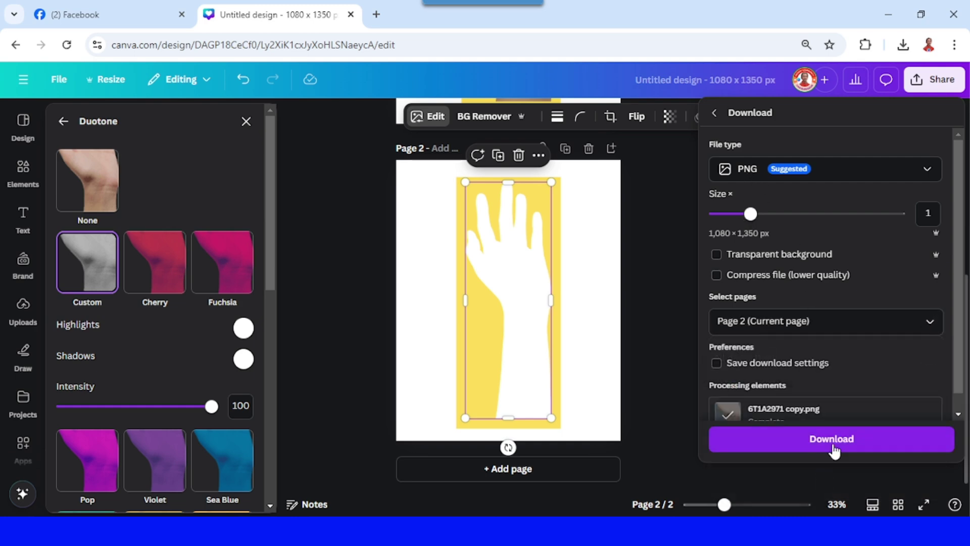
{"action": "left_click", "coordinate": [833, 449]}
{"action": "left_click", "coordinate": [596, 316]}
{"action": "scroll", "coordinate": [596, 317], "scroll_direction": "up", "scroll_amount": 5}
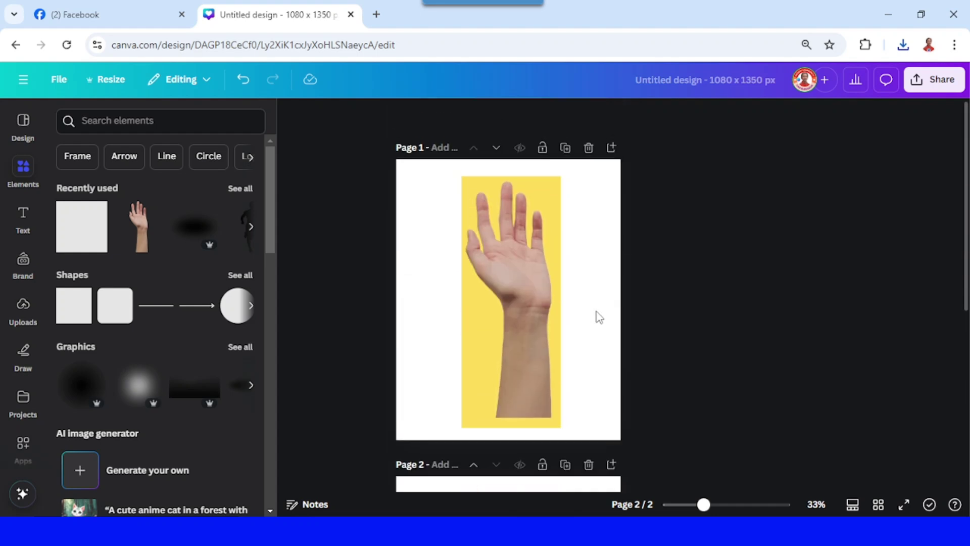
Delete the yellow rectangle behind the Page 1 hand and select the hand
{"action": "left_click", "coordinate": [559, 186]}
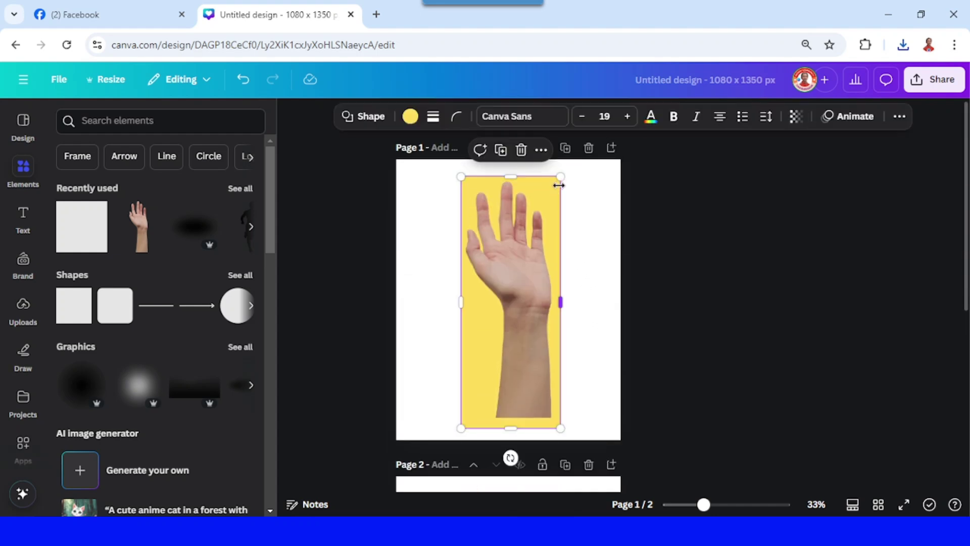
{"action": "left_click", "coordinate": [523, 152]}
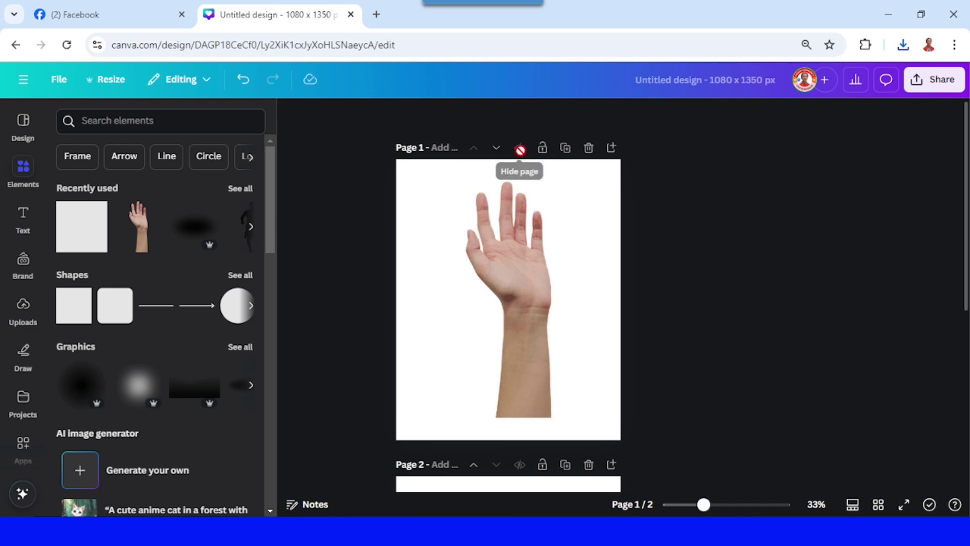
{"action": "left_click", "coordinate": [512, 250]}
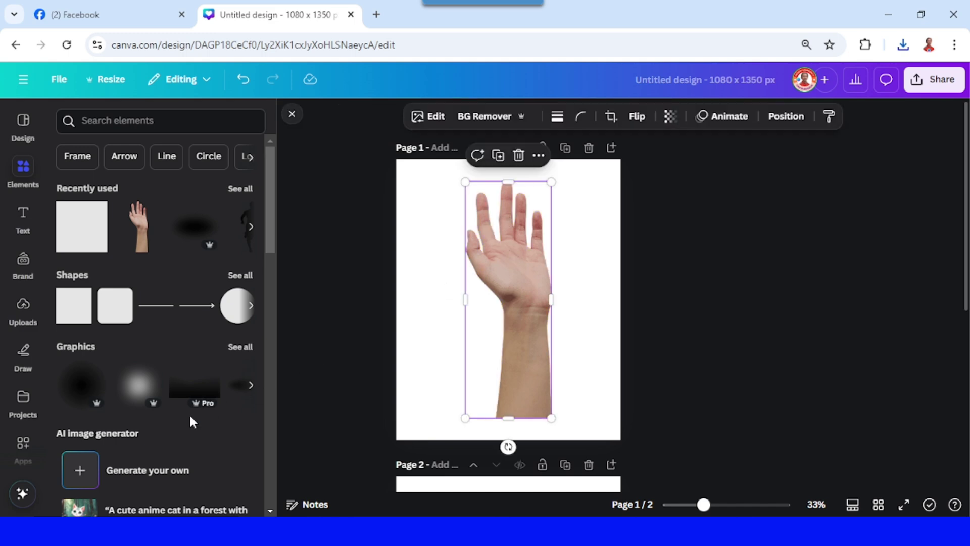
Preview an Easy Reflections copy of the hand on the left with offset 88
{"action": "left_click", "coordinate": [25, 449]}
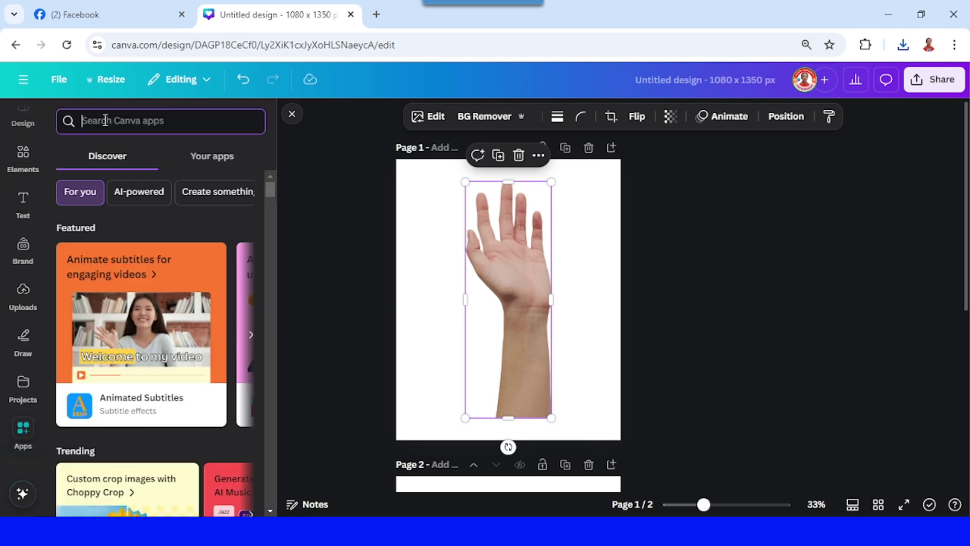
{"action": "type", "text": "ref"}
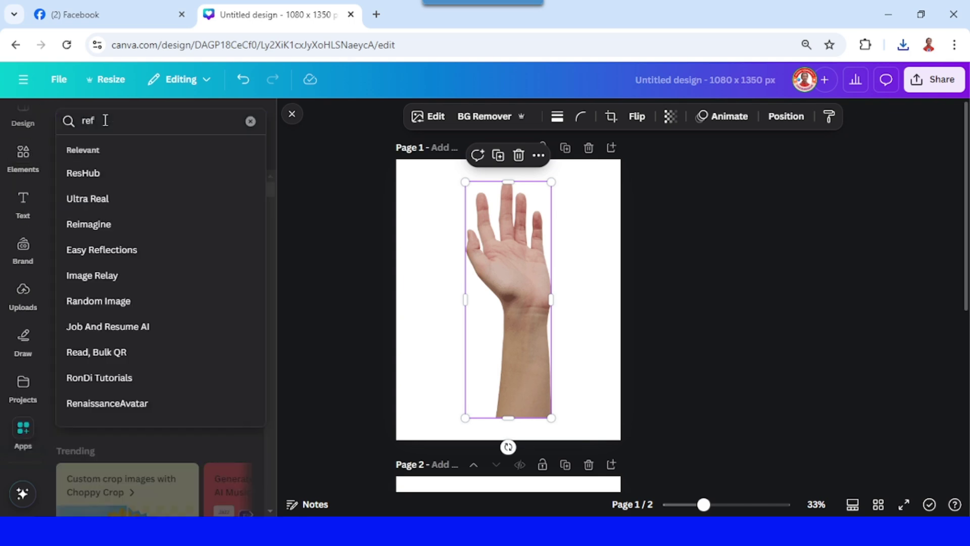
{"action": "left_click", "coordinate": [119, 174]}
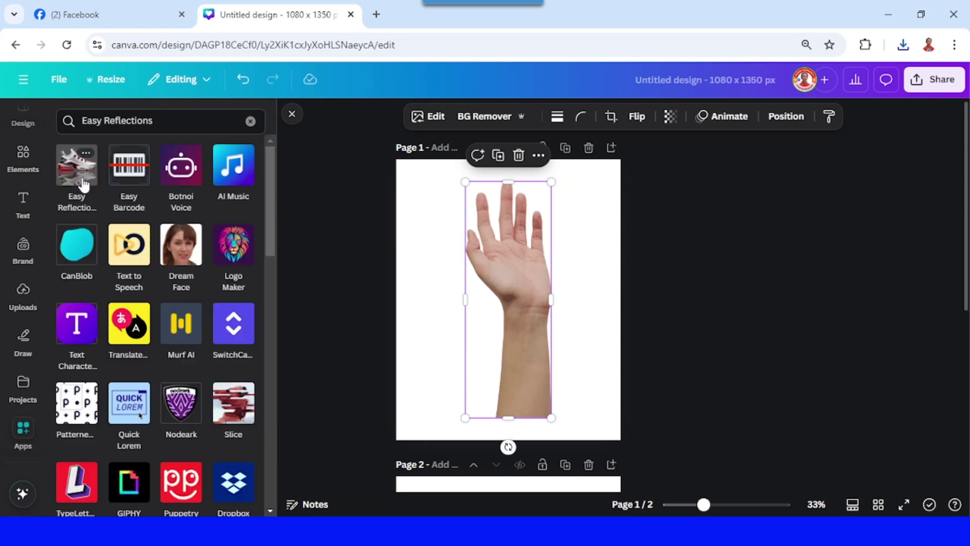
{"action": "left_click", "coordinate": [74, 171]}
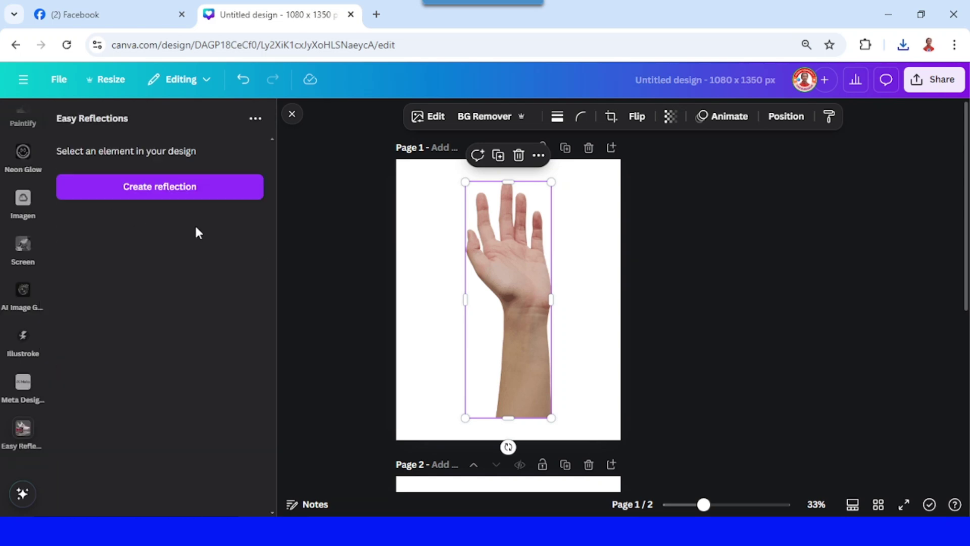
{"action": "left_click", "coordinate": [145, 195]}
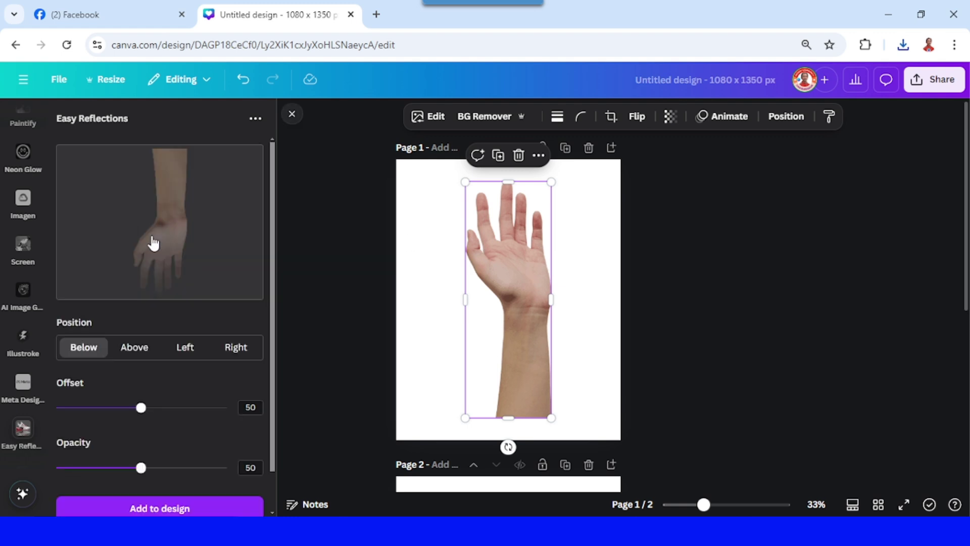
{"action": "left_click", "coordinate": [185, 349]}
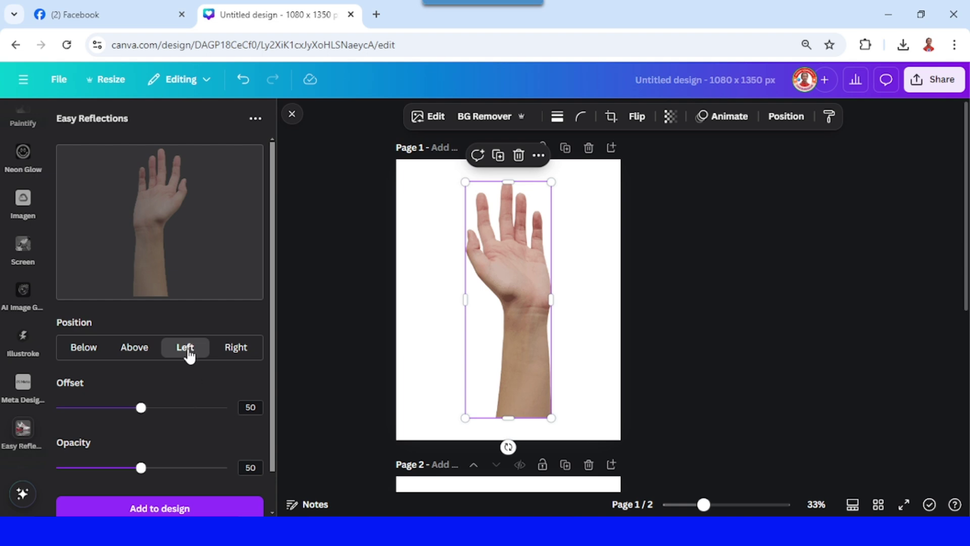
{"action": "left_click_drag", "start_coordinate": [141, 408], "coordinate": [207, 416]}
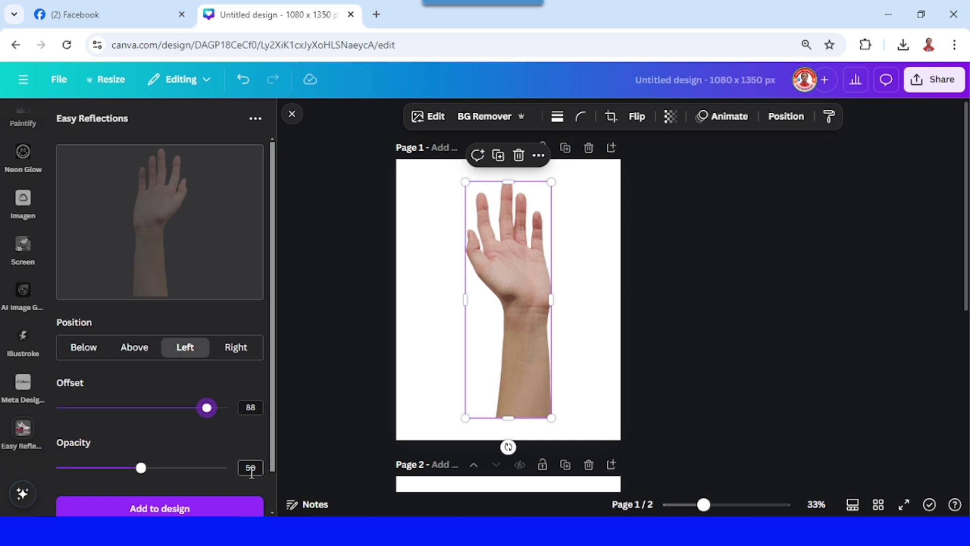
Add the reflection to the design and enlarge it to cover the hand
{"action": "left_click", "coordinate": [192, 509]}
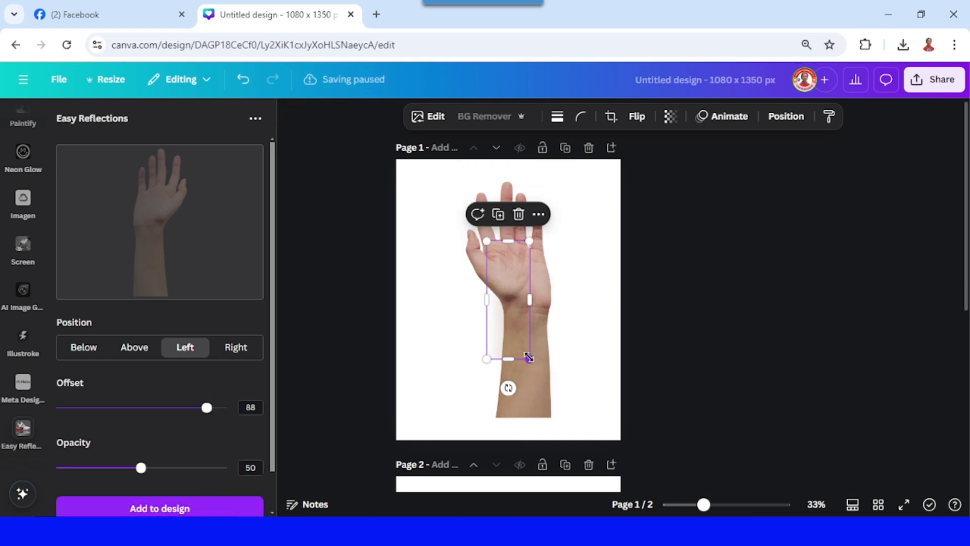
{"action": "left_click_drag", "start_coordinate": [529, 360], "coordinate": [551, 418]}
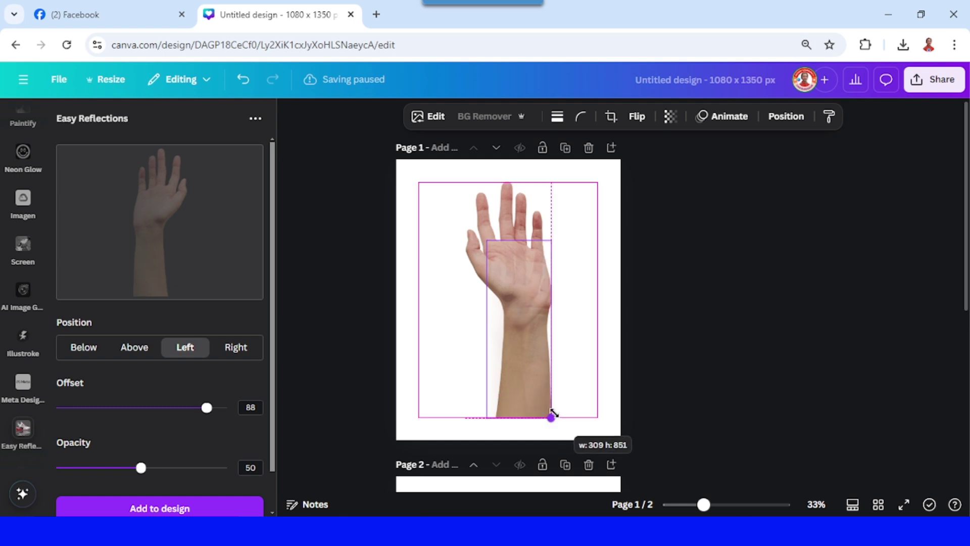
{"action": "left_click_drag", "start_coordinate": [490, 244], "coordinate": [444, 198]}
{"action": "left_click", "coordinate": [635, 125]}
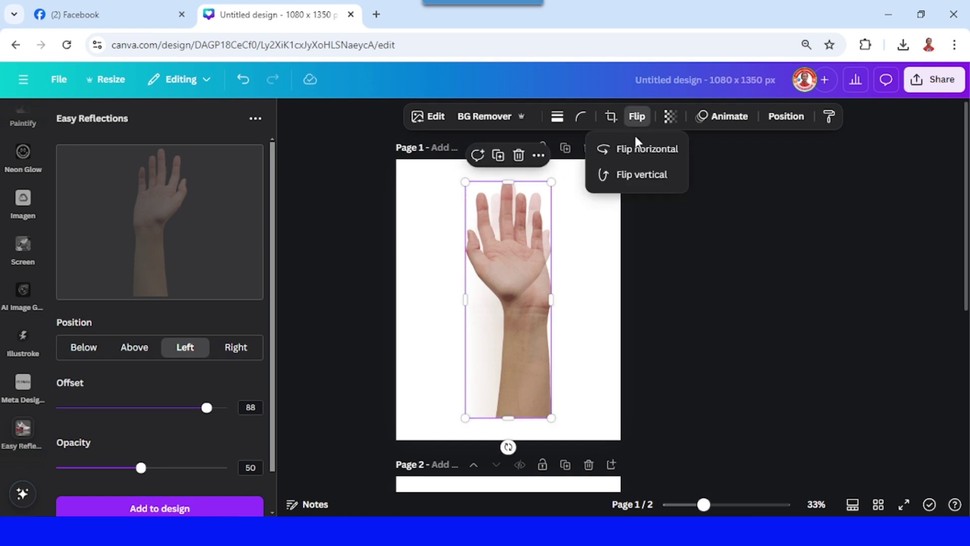
{"action": "left_click", "coordinate": [608, 290]}
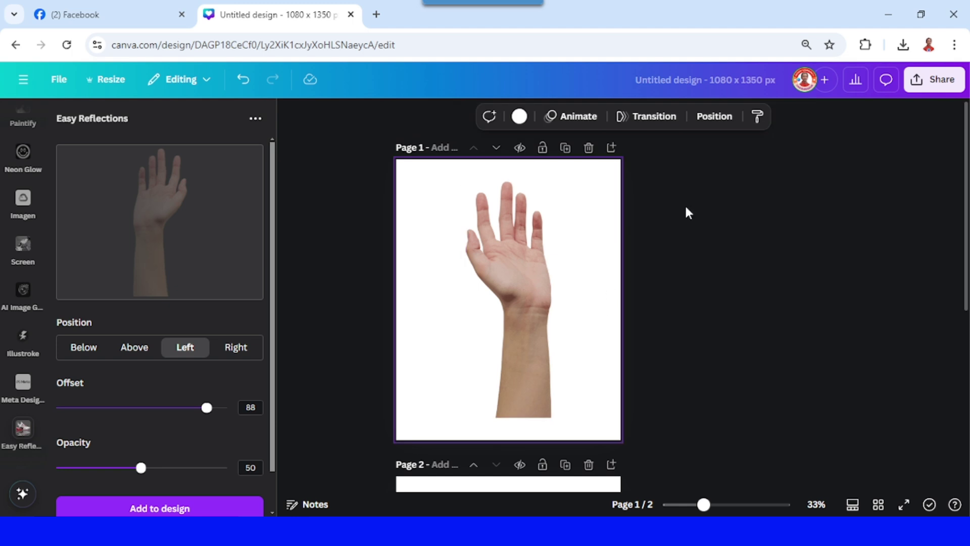
Delete the original hand image using the Layers list
{"action": "left_click", "coordinate": [714, 117]}
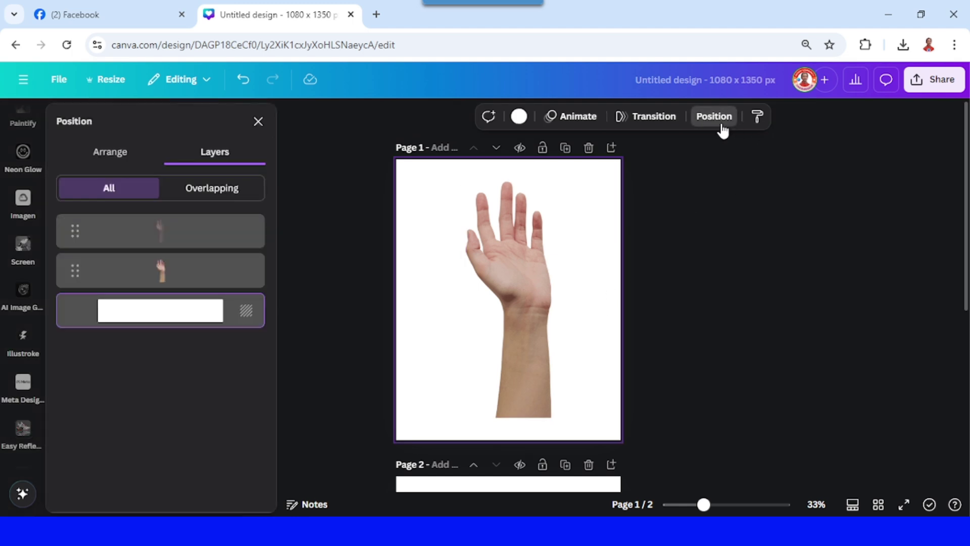
{"action": "left_click", "coordinate": [200, 277]}
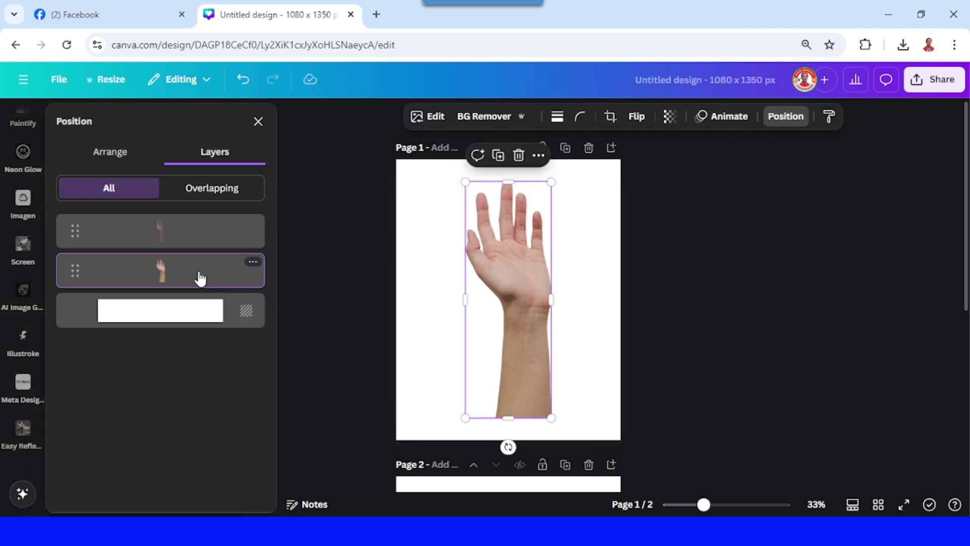
{"action": "left_click", "coordinate": [518, 155]}
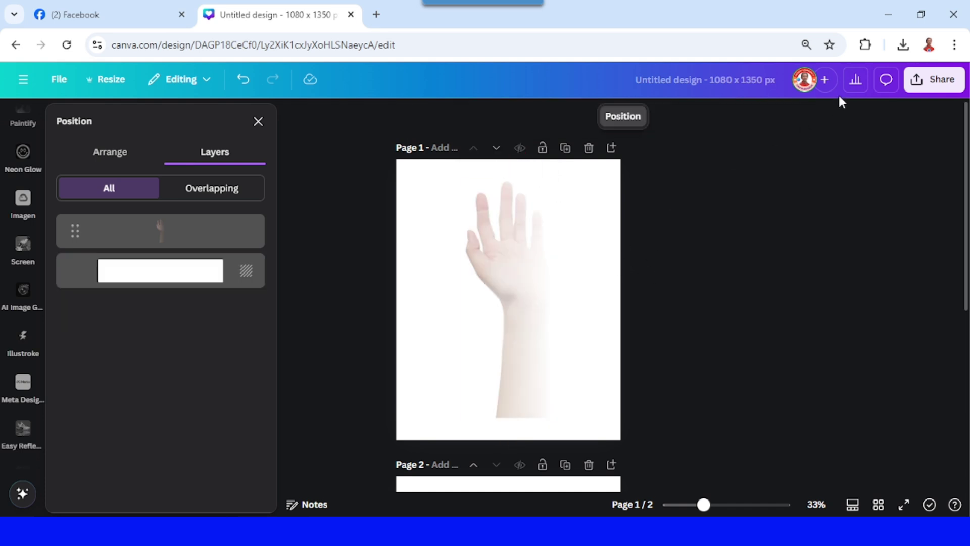
{"action": "left_click", "coordinate": [903, 45]}
Drop the downloaded silhouette PNG onto the page and remove its white hand with BG Remover
{"action": "left_click_drag", "start_coordinate": [789, 119], "coordinate": [534, 276]}
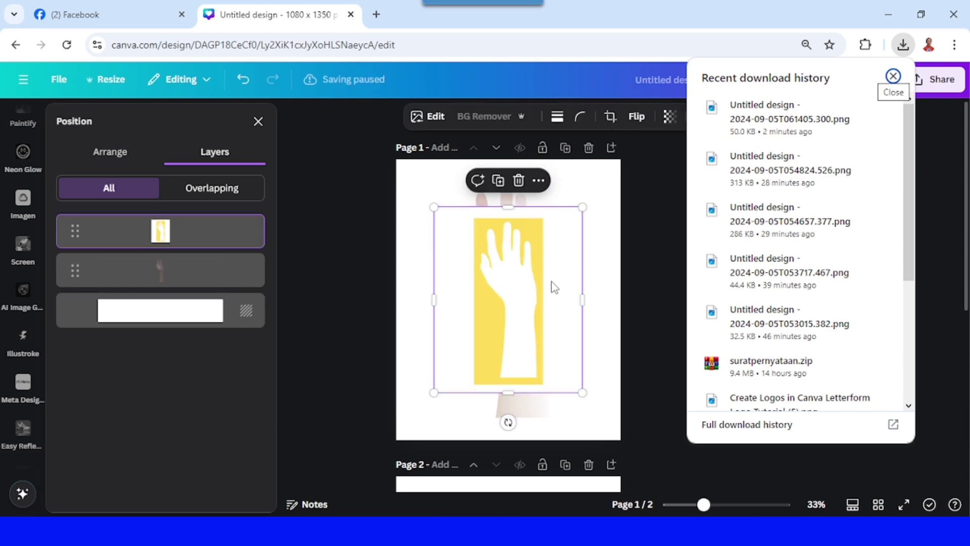
{"action": "left_click", "coordinate": [522, 295]}
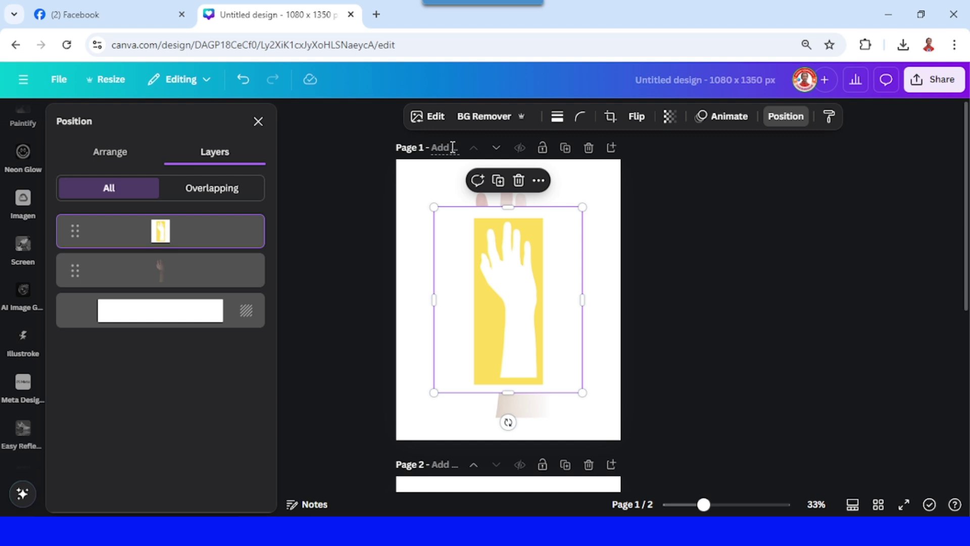
{"action": "left_click", "coordinate": [477, 119]}
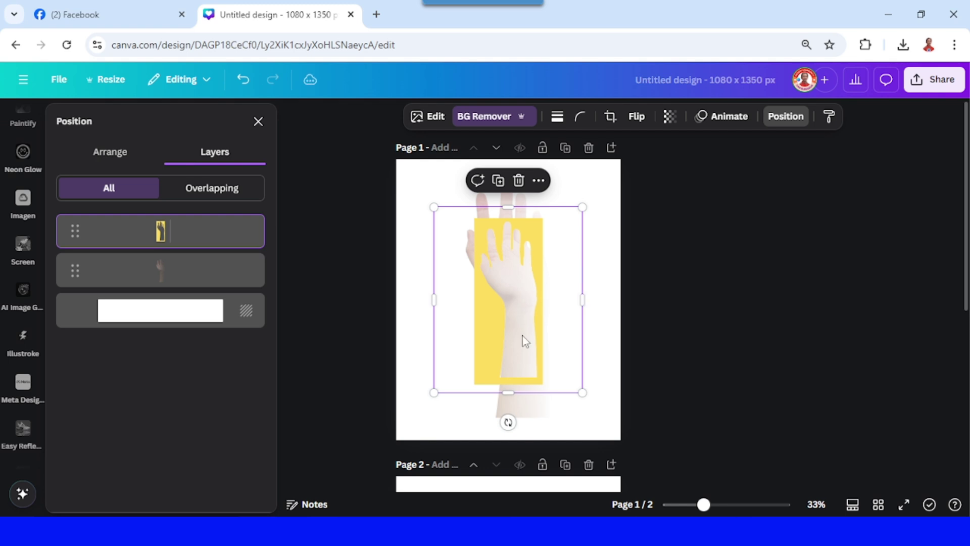
Enlarge the silhouette image to full page height and trim its left and right sides
{"action": "left_click_drag", "start_coordinate": [423, 402], "coordinate": [392, 444]}
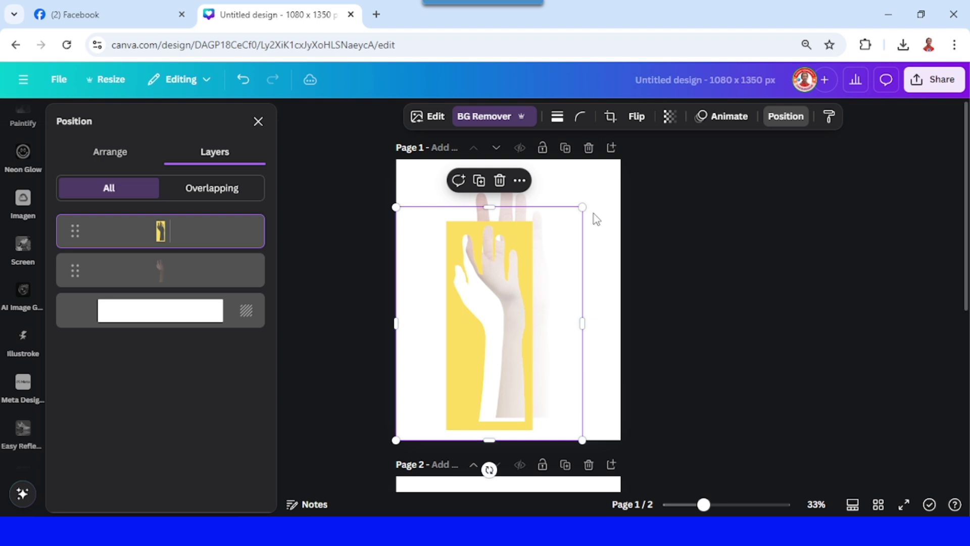
{"action": "left_click_drag", "start_coordinate": [584, 205], "coordinate": [632, 167]}
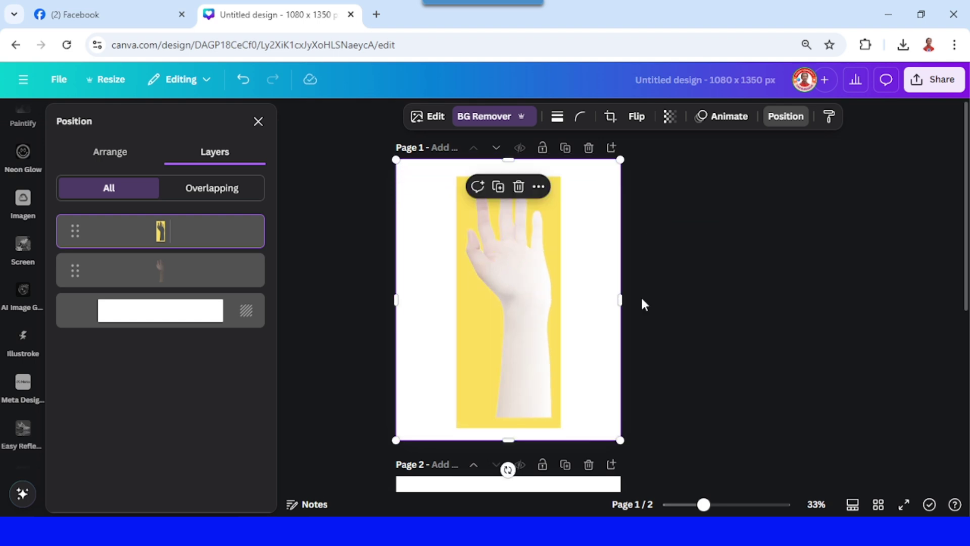
{"action": "left_click_drag", "start_coordinate": [398, 303], "coordinate": [441, 303]}
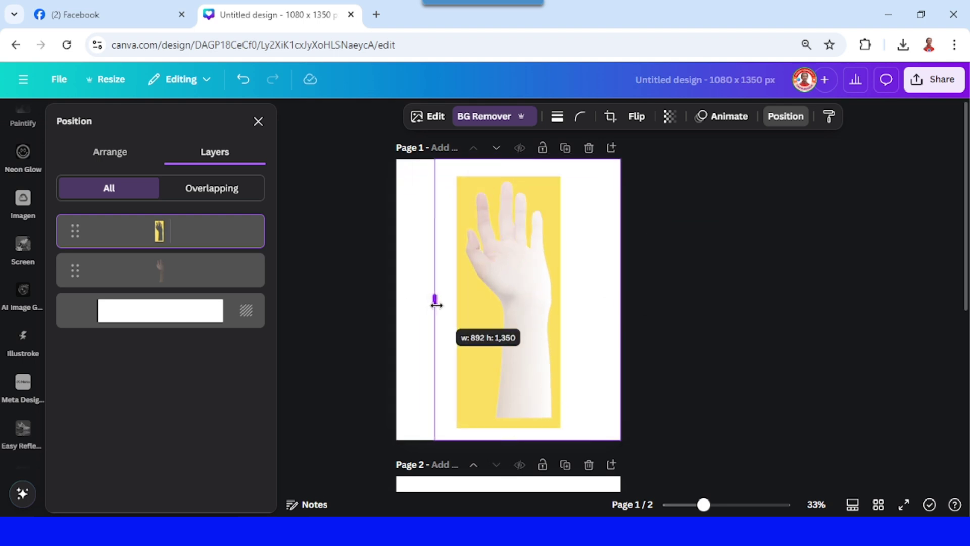
{"action": "left_click_drag", "start_coordinate": [620, 299], "coordinate": [577, 299]}
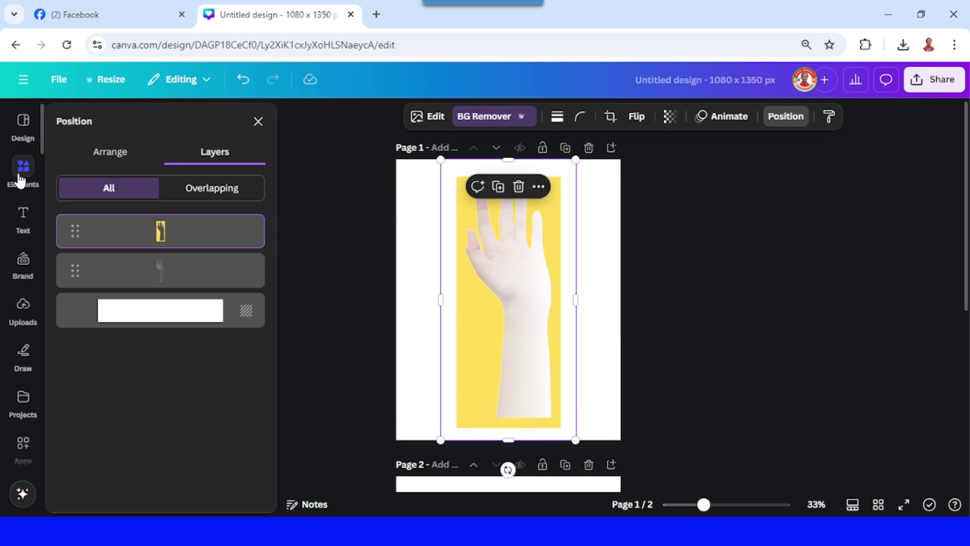
Add the palm-tree Sunset Curacao beach photo from Elements to the page
{"action": "left_click", "coordinate": [20, 177]}
{"action": "mouse_move", "coordinate": [81, 195]}
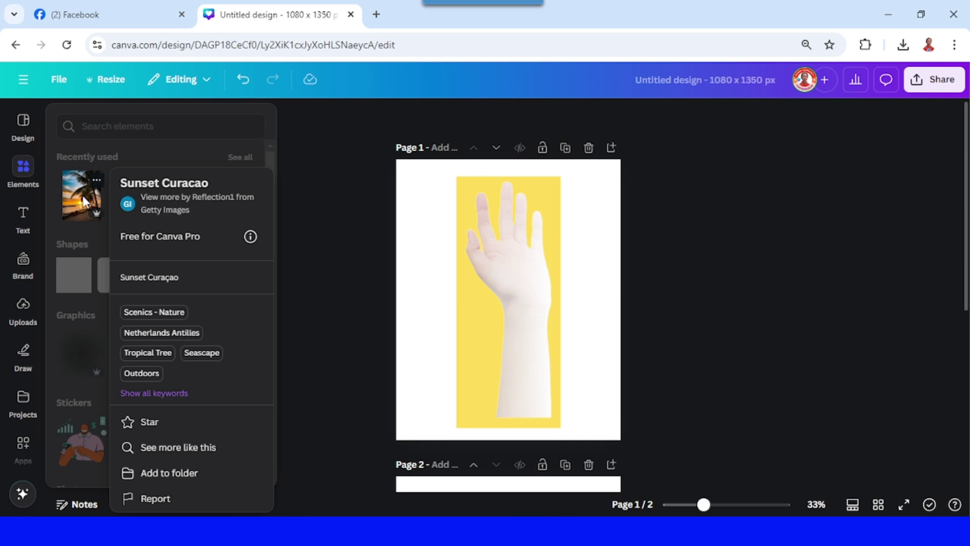
{"action": "left_click", "coordinate": [84, 201]}
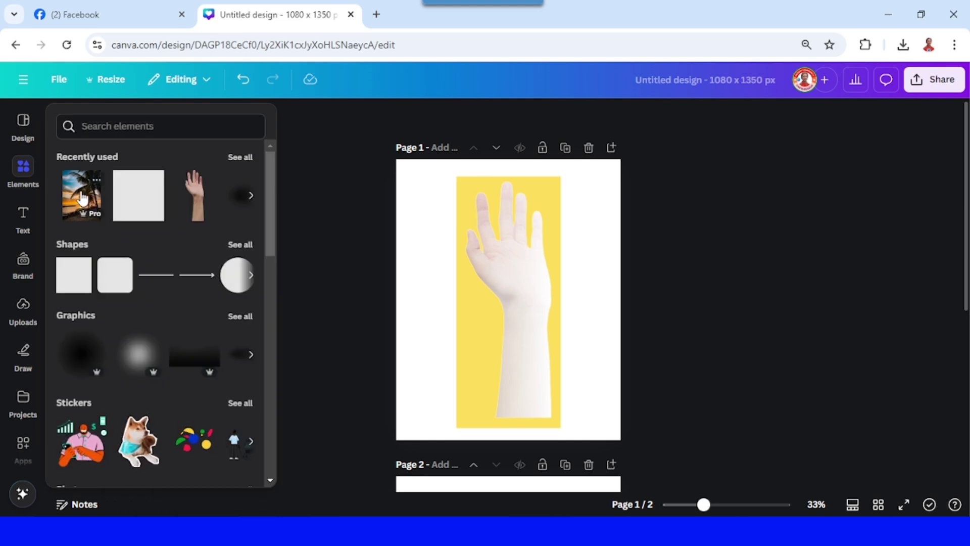
{"action": "left_click", "coordinate": [83, 198]}
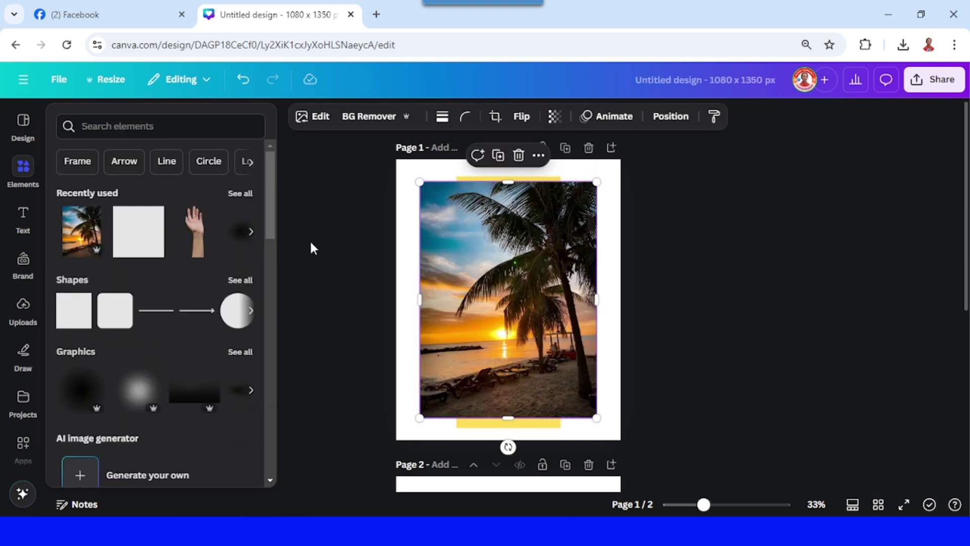
{"action": "left_click", "coordinate": [485, 252]}
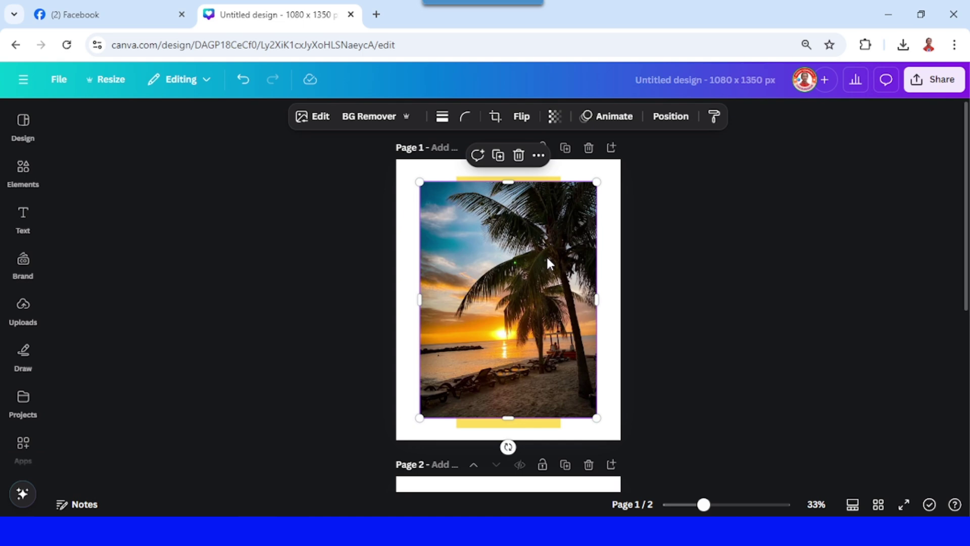
Send the beach photo behind the hand cutout and enlarge it over the upper page
{"action": "right_click", "coordinate": [547, 256]}
{"action": "mouse_move", "coordinate": [588, 244]}
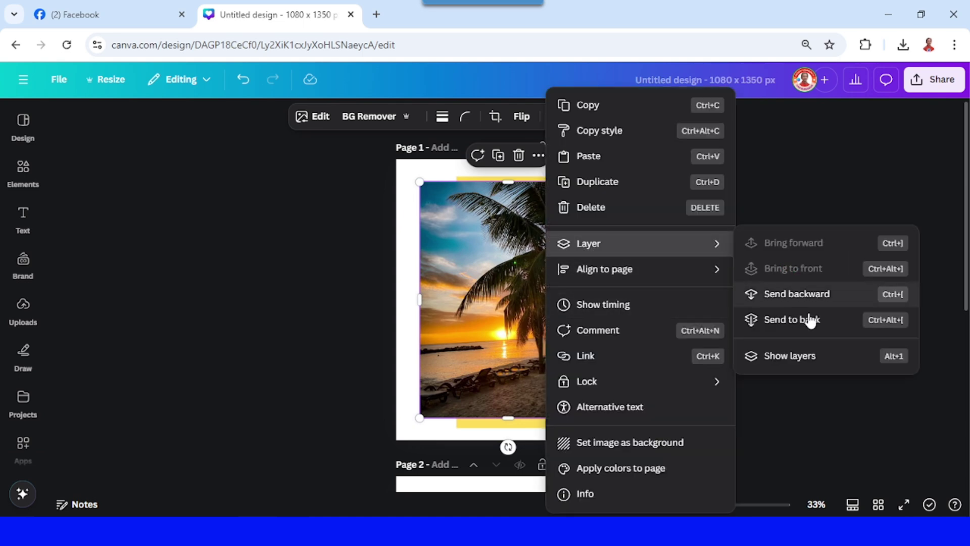
{"action": "left_click", "coordinate": [810, 319]}
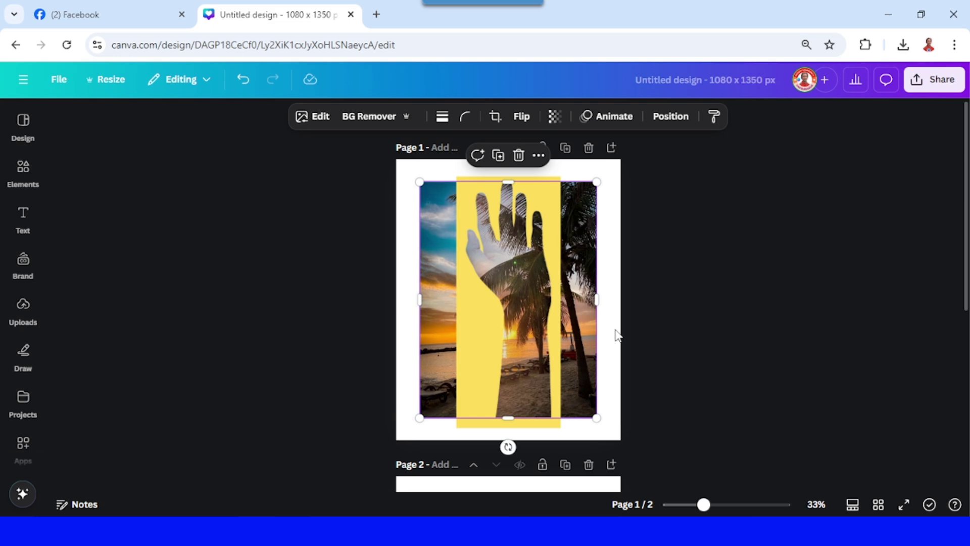
{"action": "left_click_drag", "start_coordinate": [587, 314], "coordinate": [608, 303]}
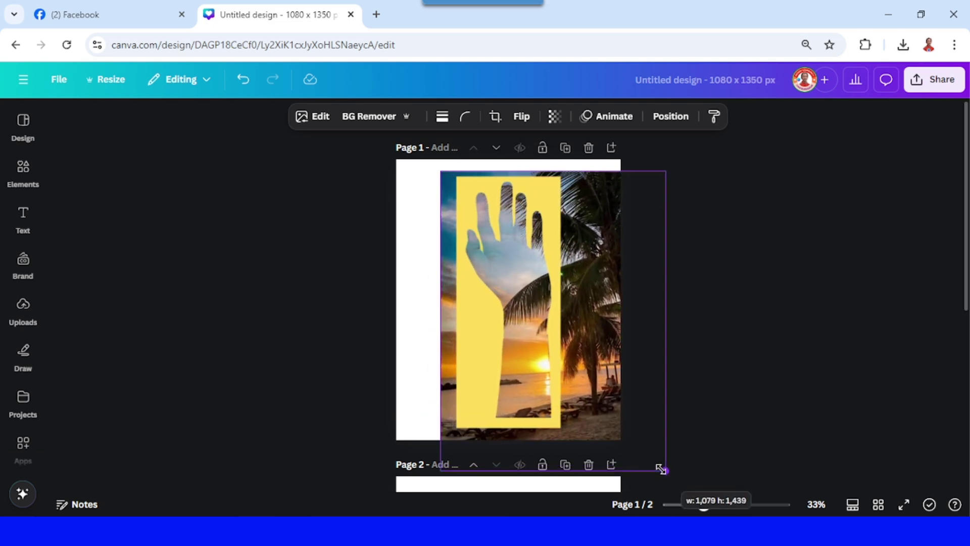
{"action": "mouse_move", "coordinate": [613, 404]}
{"action": "left_mouse_down"}
{"action": "mouse_move", "coordinate": [662, 469]}
{"action": "mouse_move", "coordinate": [596, 378]}
{"action": "mouse_move", "coordinate": [575, 304]}
{"action": "left_mouse_up"}
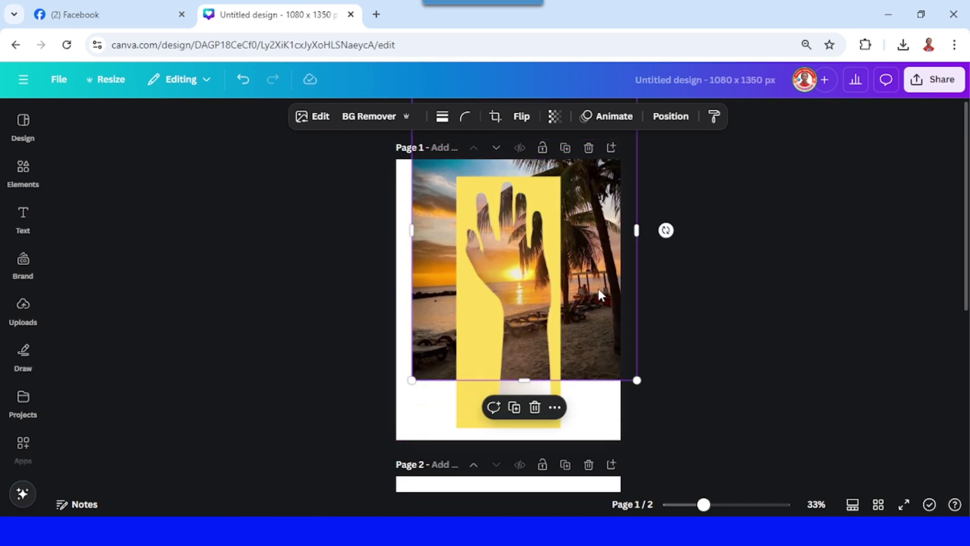
{"action": "left_click_drag", "start_coordinate": [600, 287], "coordinate": [602, 289]}
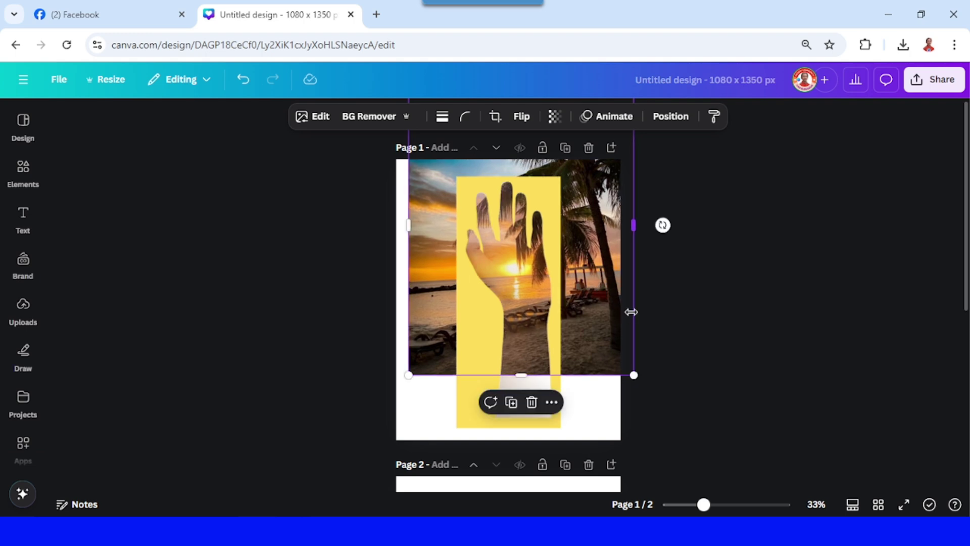
Add the Shadow of Man Running silhouette from recently used elements and shrink it
{"action": "left_click", "coordinate": [98, 262]}
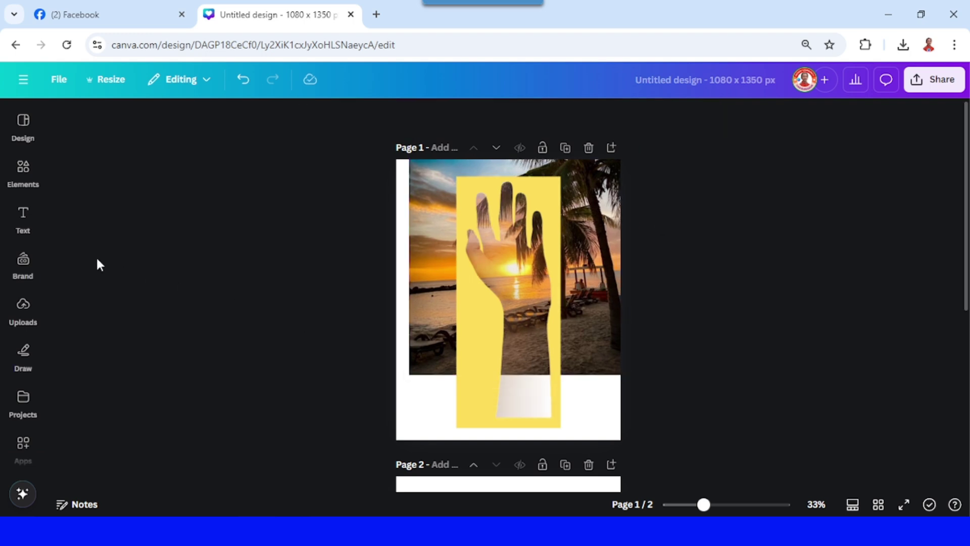
{"action": "left_click", "coordinate": [23, 169]}
{"action": "left_click", "coordinate": [240, 188]}
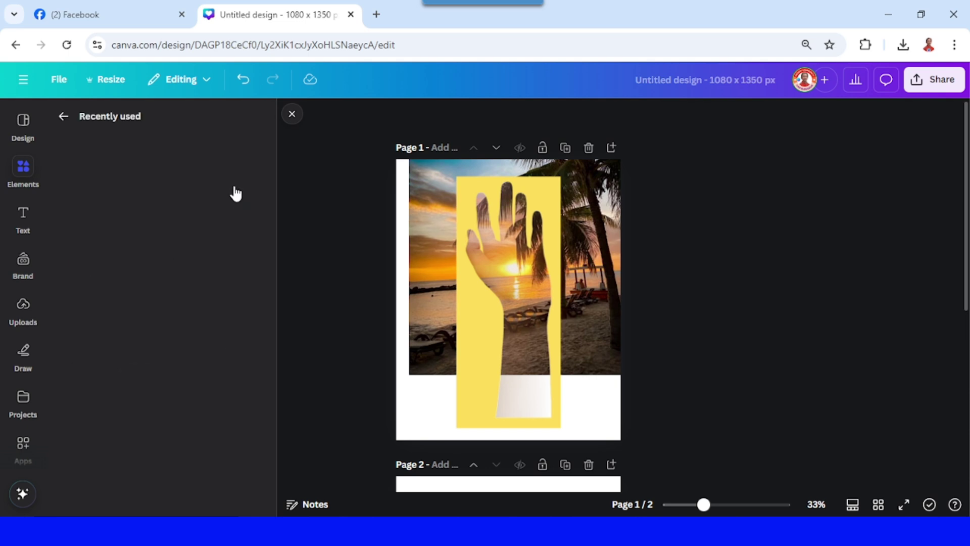
{"action": "left_click", "coordinate": [160, 244]}
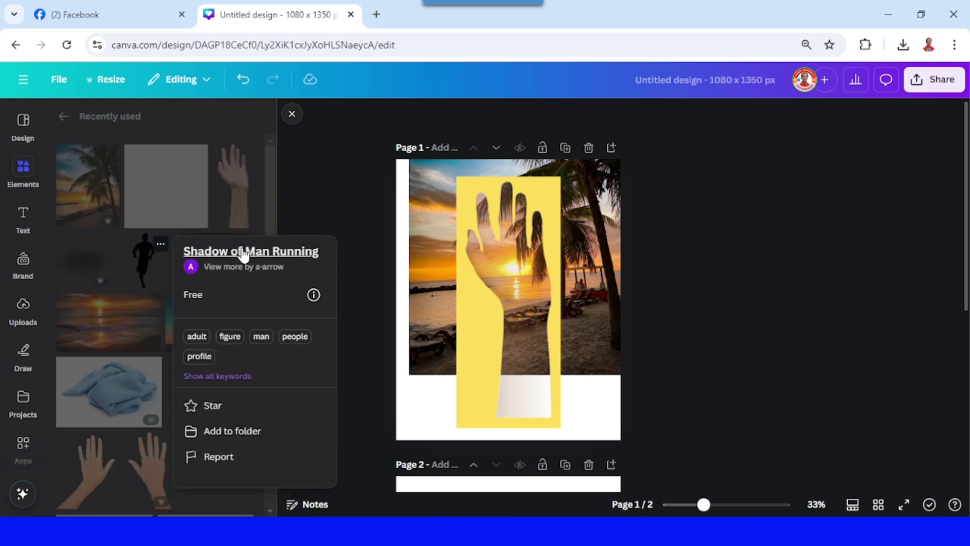
{"action": "left_click", "coordinate": [141, 267]}
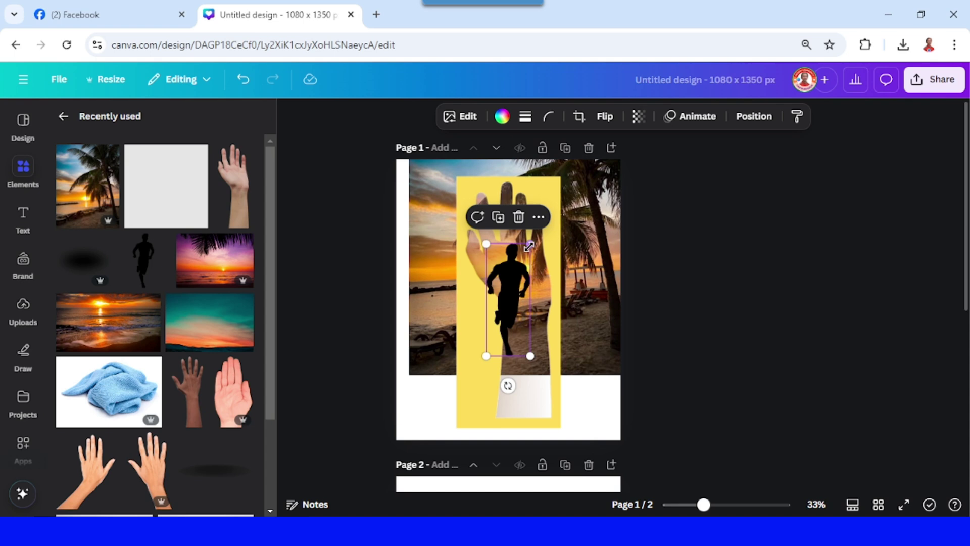
{"action": "left_click_drag", "start_coordinate": [516, 260], "coordinate": [500, 319]}
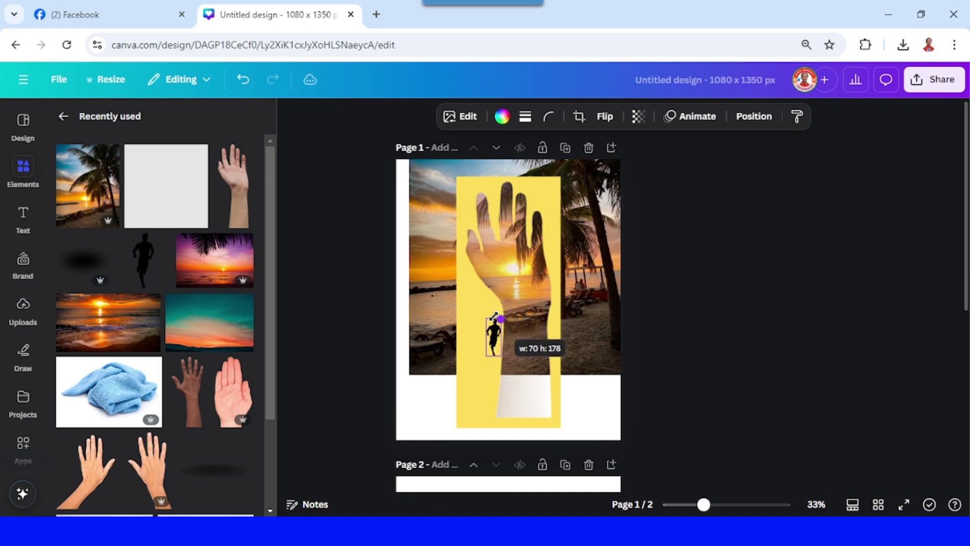
Place the runner on the beach and add a vertically flipped copy beneath as reflection
{"action": "left_click", "coordinate": [739, 505]}
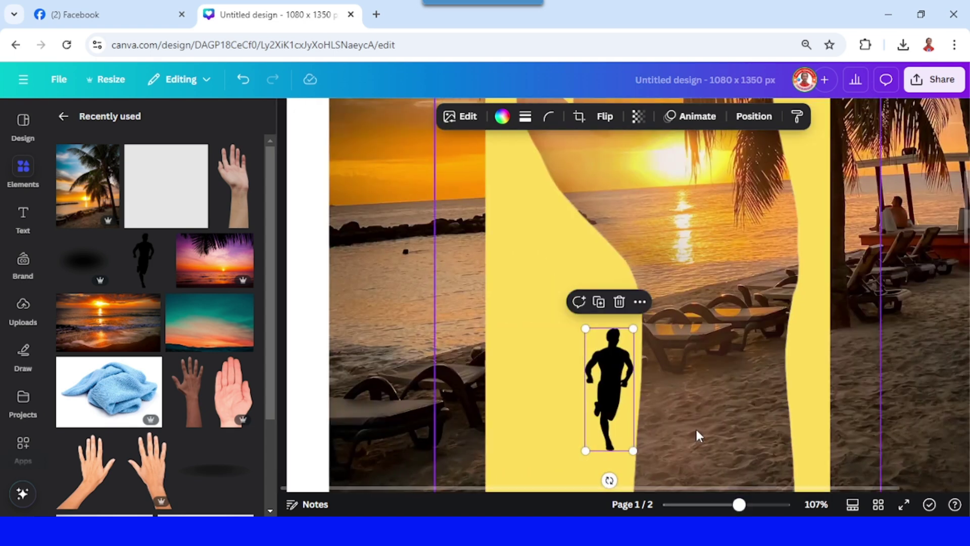
{"action": "left_click_drag", "start_coordinate": [599, 389], "coordinate": [690, 227]}
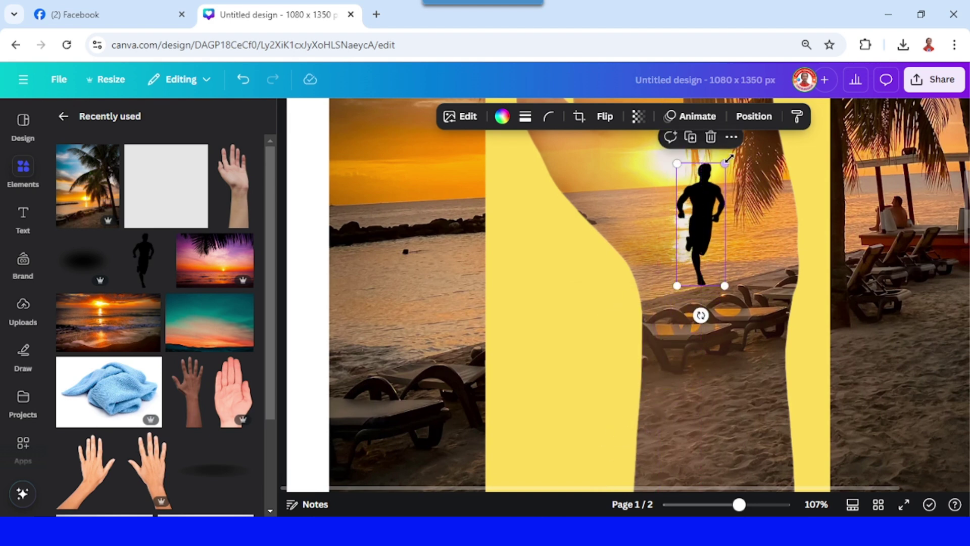
{"action": "left_click_drag", "start_coordinate": [726, 160], "coordinate": [709, 209]}
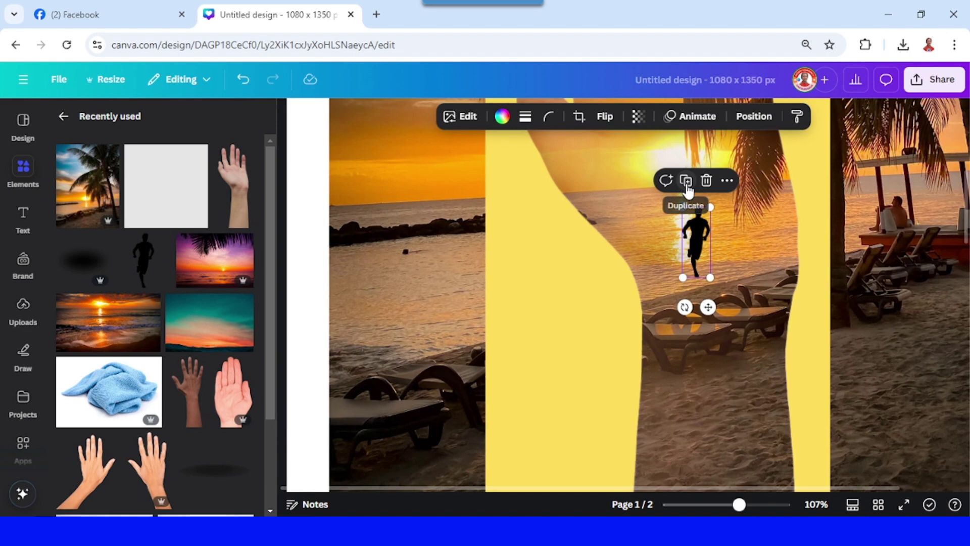
{"action": "left_click", "coordinate": [686, 183]}
{"action": "left_click", "coordinate": [605, 117]}
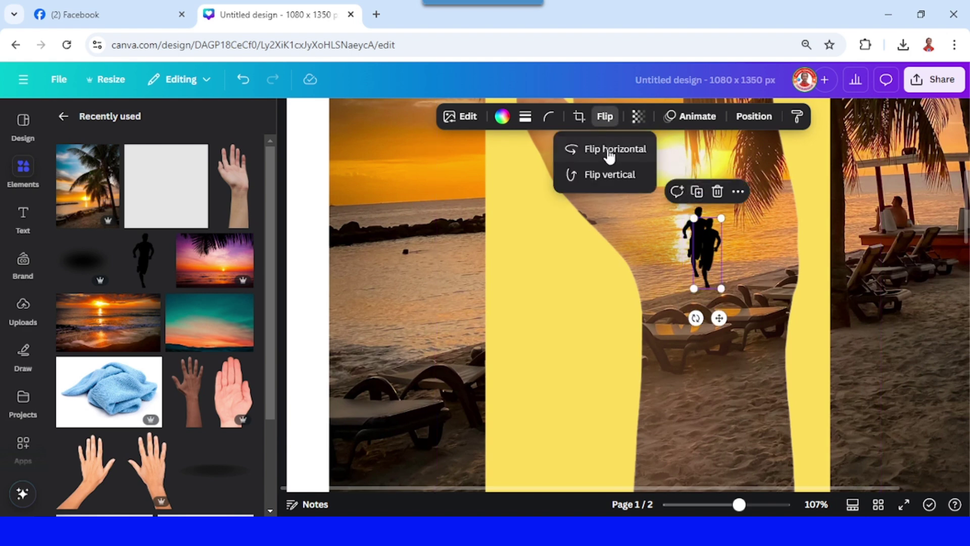
{"action": "left_click", "coordinate": [607, 174]}
{"action": "mouse_move", "coordinate": [721, 289]}
{"action": "left_mouse_down"}
{"action": "mouse_move", "coordinate": [729, 307]}
{"action": "mouse_move", "coordinate": [711, 305]}
{"action": "mouse_move", "coordinate": [706, 320]}
{"action": "left_mouse_up"}
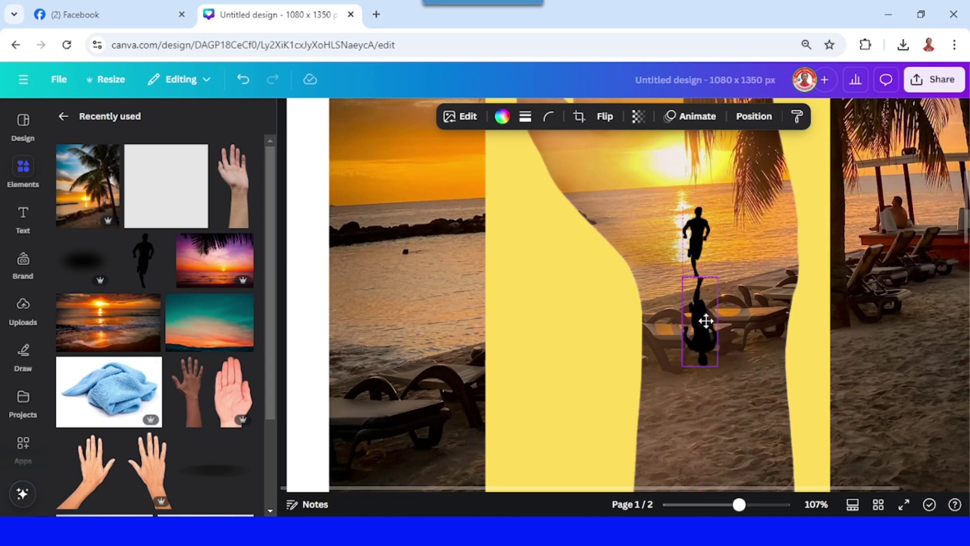
Add the Dark Drop Shadow element from Recently used and move it over the hand
{"action": "scroll", "coordinate": [706, 320], "scroll_direction": "up", "scroll_amount": 5, "text": "ctrl"}
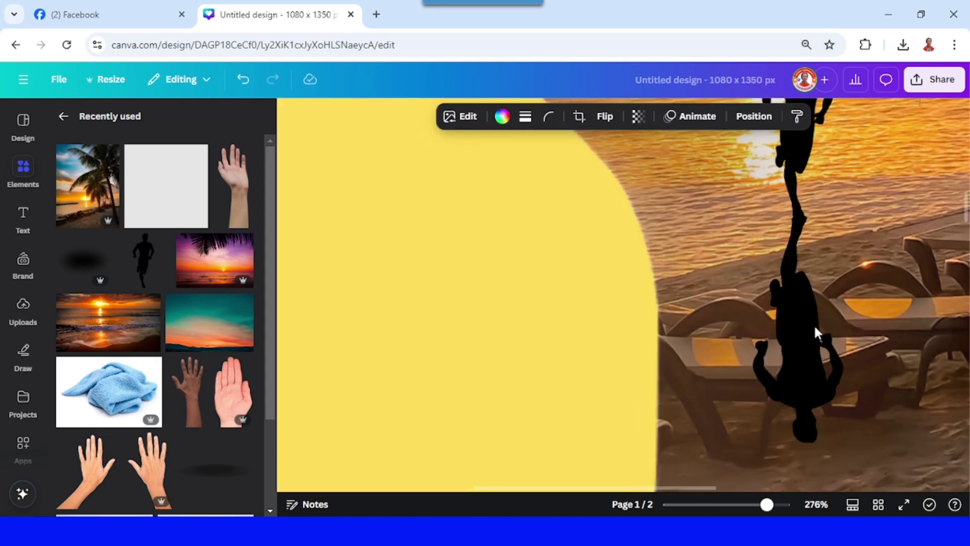
{"action": "scroll", "coordinate": [590, 347], "scroll_direction": "down", "scroll_amount": 5, "text": "ctrl"}
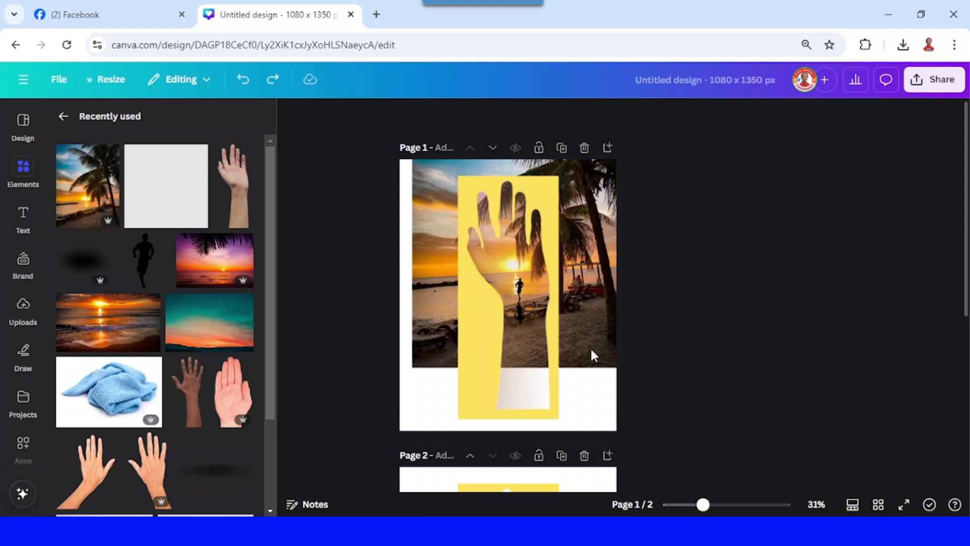
{"action": "left_click", "coordinate": [101, 244]}
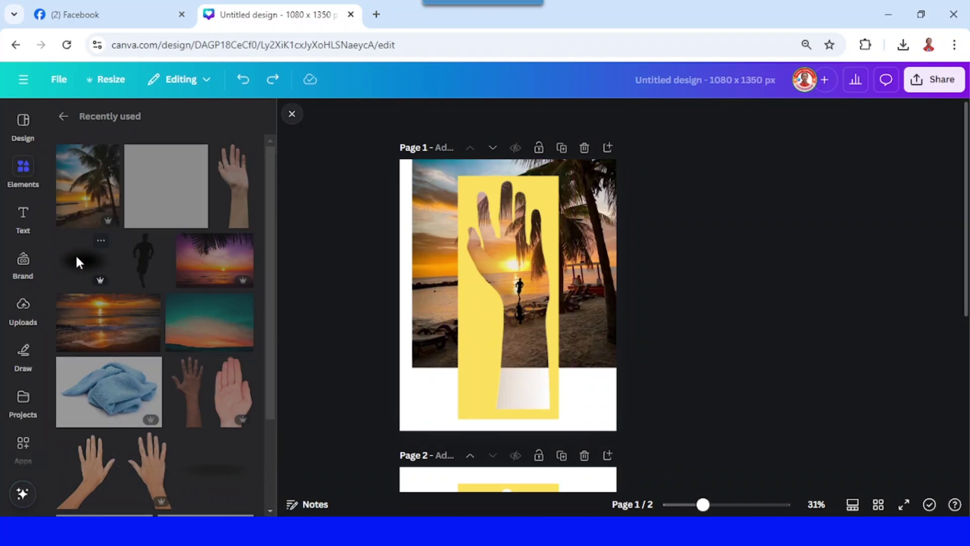
{"action": "left_click", "coordinate": [77, 259]}
{"action": "left_click_drag", "start_coordinate": [540, 331], "coordinate": [530, 217]}
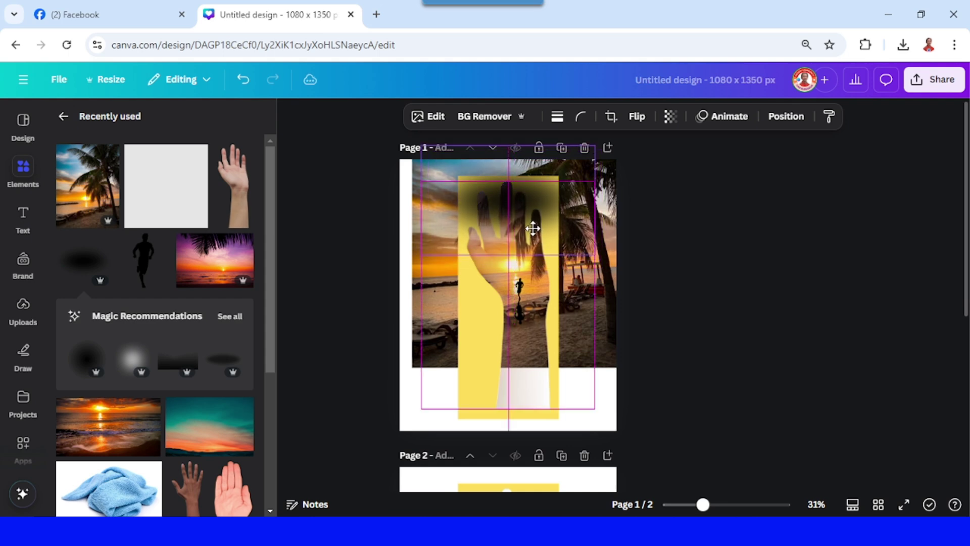
{"action": "mouse_move", "coordinate": [505, 239]}
{"action": "left_mouse_down"}
{"action": "mouse_move", "coordinate": [511, 308]}
{"action": "mouse_move", "coordinate": [427, 261]}
{"action": "mouse_move", "coordinate": [401, 276]}
{"action": "mouse_move", "coordinate": [475, 255]}
{"action": "mouse_move", "coordinate": [470, 265]}
{"action": "left_mouse_up"}
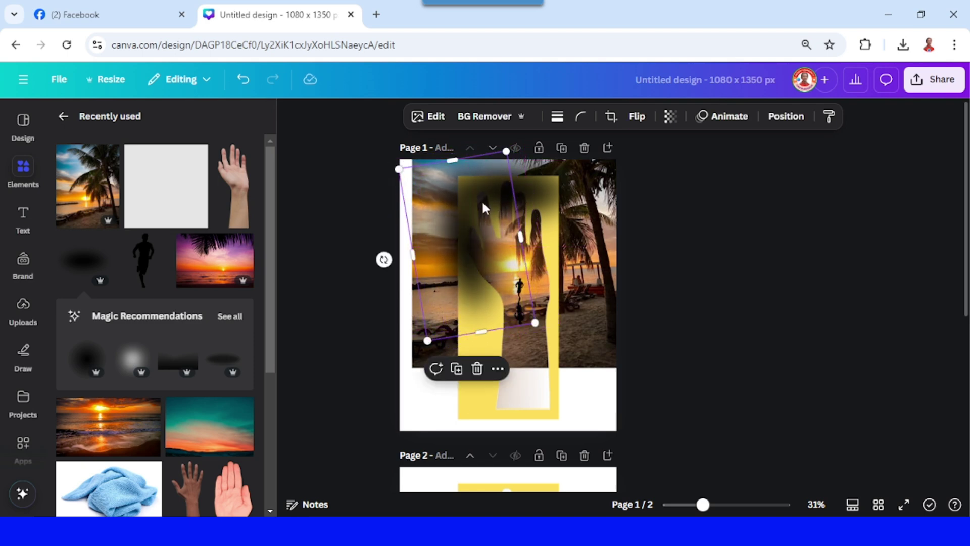
Duplicate the shadow twice, spreading and resizing the tilted copies across the hand
{"action": "left_click", "coordinate": [457, 369]}
{"action": "left_click_drag", "start_coordinate": [444, 272], "coordinate": [472, 190]}
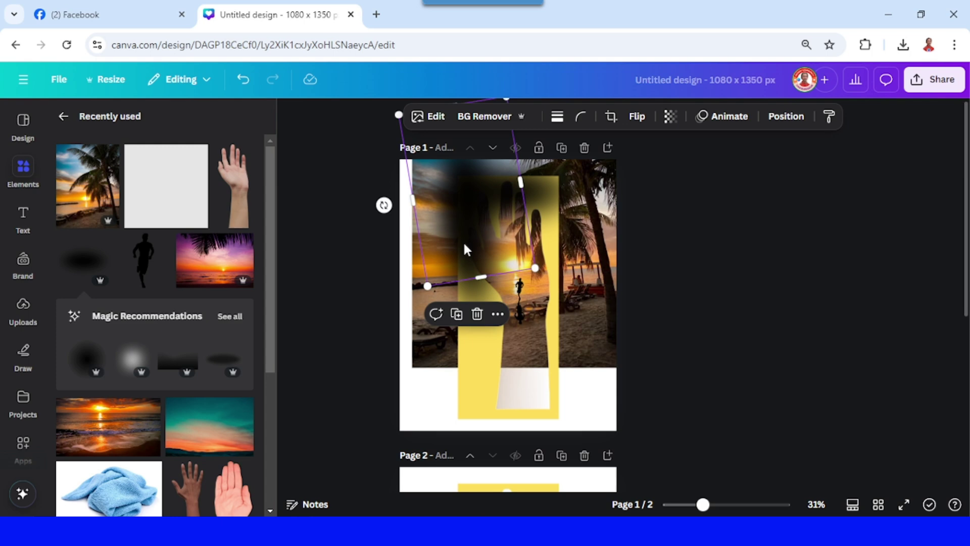
{"action": "left_click", "coordinate": [457, 314]}
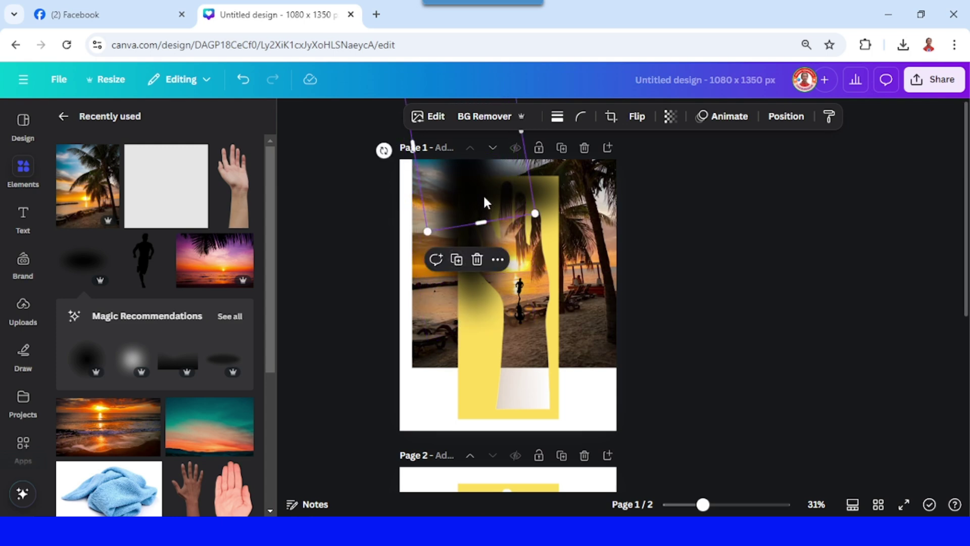
{"action": "mouse_move", "coordinate": [483, 194]}
{"action": "left_mouse_down"}
{"action": "mouse_move", "coordinate": [619, 314]}
{"action": "mouse_move", "coordinate": [572, 345]}
{"action": "left_mouse_up"}
{"action": "left_click_drag", "start_coordinate": [596, 188], "coordinate": [580, 249]}
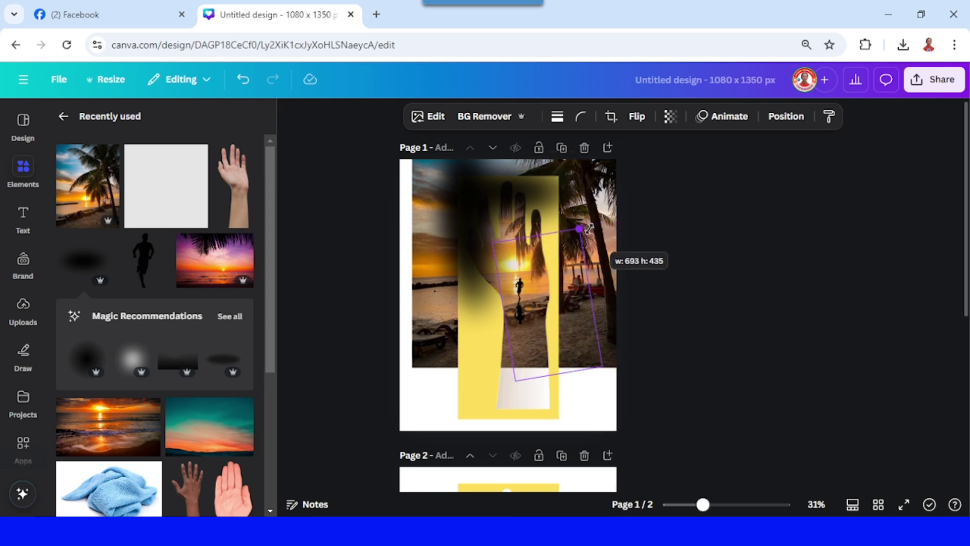
{"action": "left_click_drag", "start_coordinate": [565, 295], "coordinate": [557, 298]}
Rotate one shadow to the opposite tilt, reposition it, and add one more copy
{"action": "left_click_drag", "start_coordinate": [486, 304], "coordinate": [519, 352]}
{"action": "left_click_drag", "start_coordinate": [530, 433], "coordinate": [509, 423]}
{"action": "left_click_drag", "start_coordinate": [513, 348], "coordinate": [534, 323]}
{"action": "left_click", "coordinate": [521, 251]}
{"action": "left_click", "coordinate": [733, 365]}
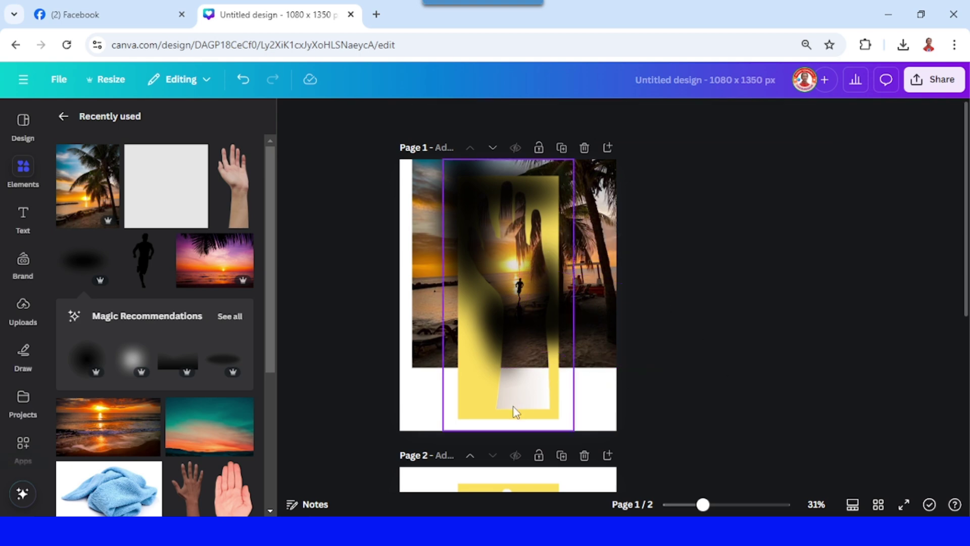
{"action": "left_click", "coordinate": [477, 423]}
Bring the hand frame to the front and add a light yellow square
{"action": "right_click", "coordinate": [481, 411]}
{"action": "mouse_move", "coordinate": [568, 244]}
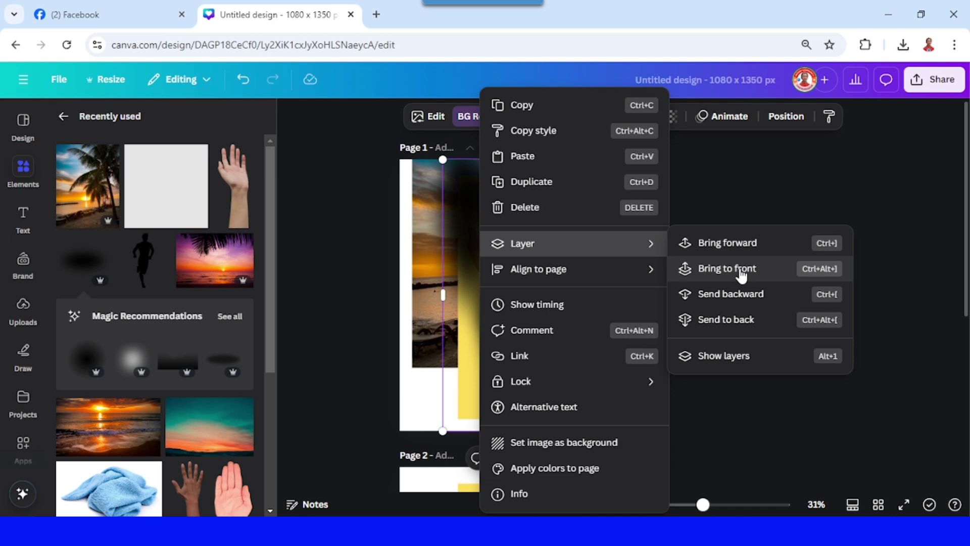
{"action": "left_click", "coordinate": [741, 268]}
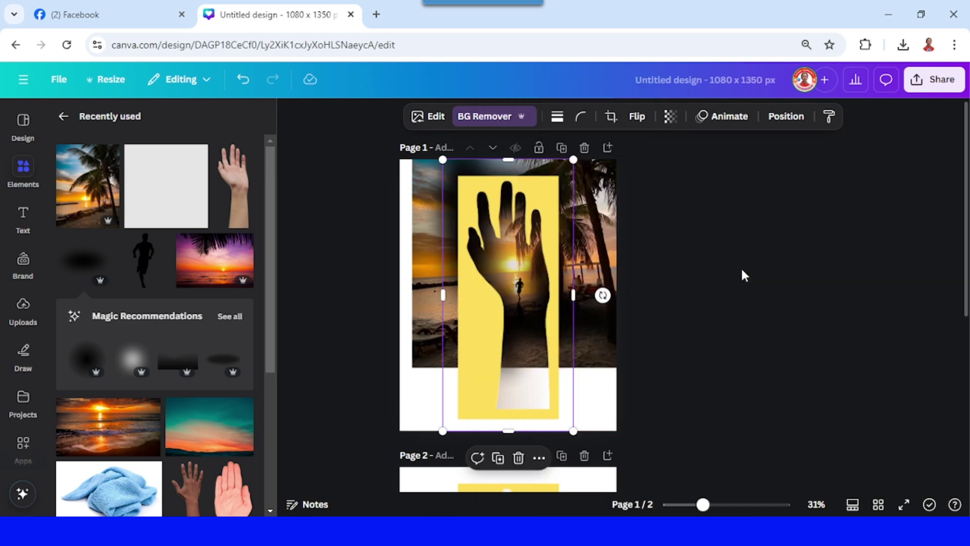
{"action": "mouse_move", "coordinate": [165, 186]}
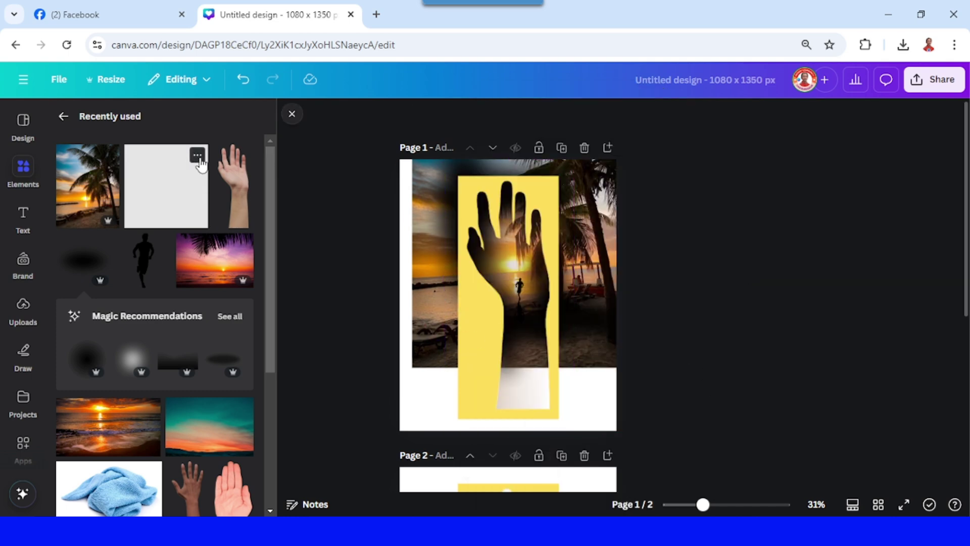
{"action": "left_click", "coordinate": [198, 156]}
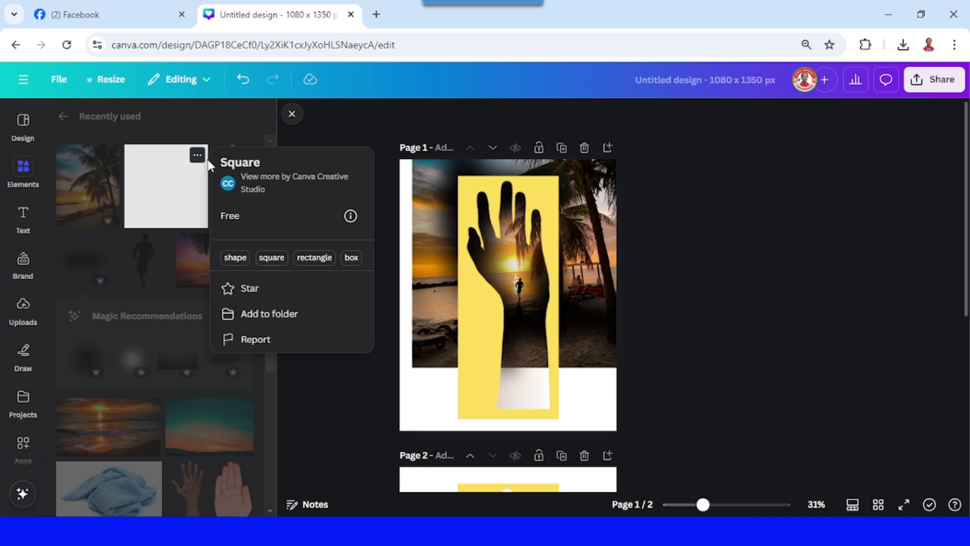
{"action": "left_click", "coordinate": [172, 201]}
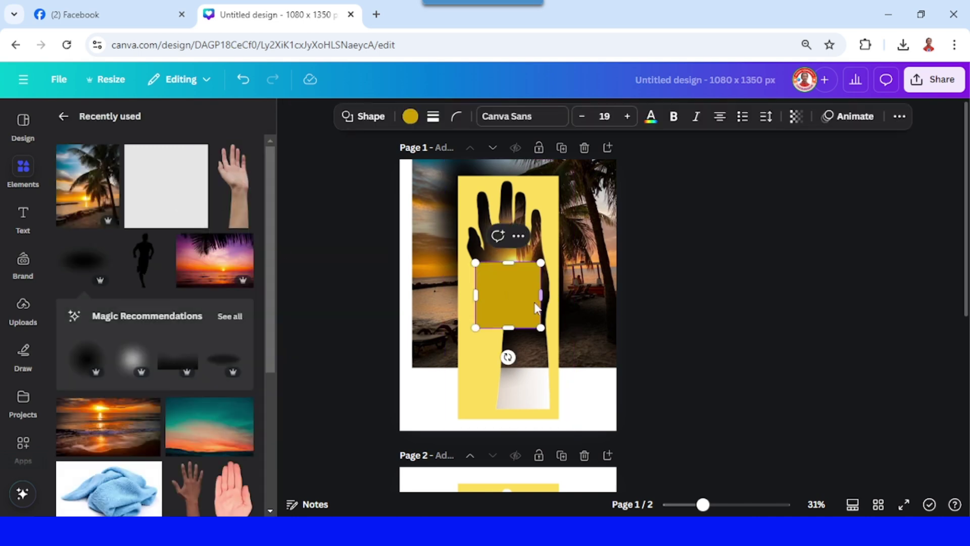
{"action": "left_click", "coordinate": [411, 119]}
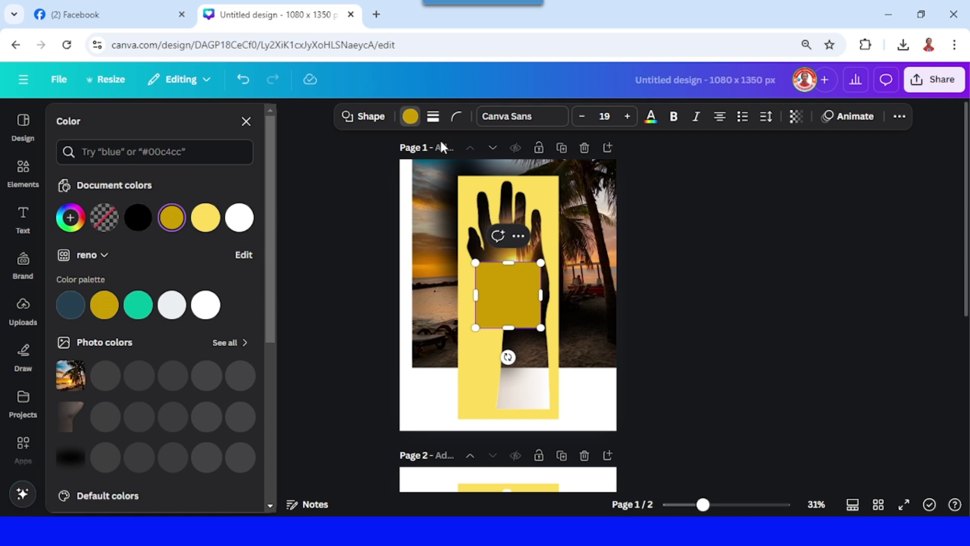
{"action": "left_click", "coordinate": [206, 217]}
Reshape the yellow square into a left-side strip reaching the page top
{"action": "mouse_move", "coordinate": [538, 301]}
{"action": "left_mouse_down"}
{"action": "mouse_move", "coordinate": [459, 382]}
{"action": "mouse_move", "coordinate": [645, 389]}
{"action": "mouse_move", "coordinate": [664, 377]}
{"action": "left_mouse_up"}
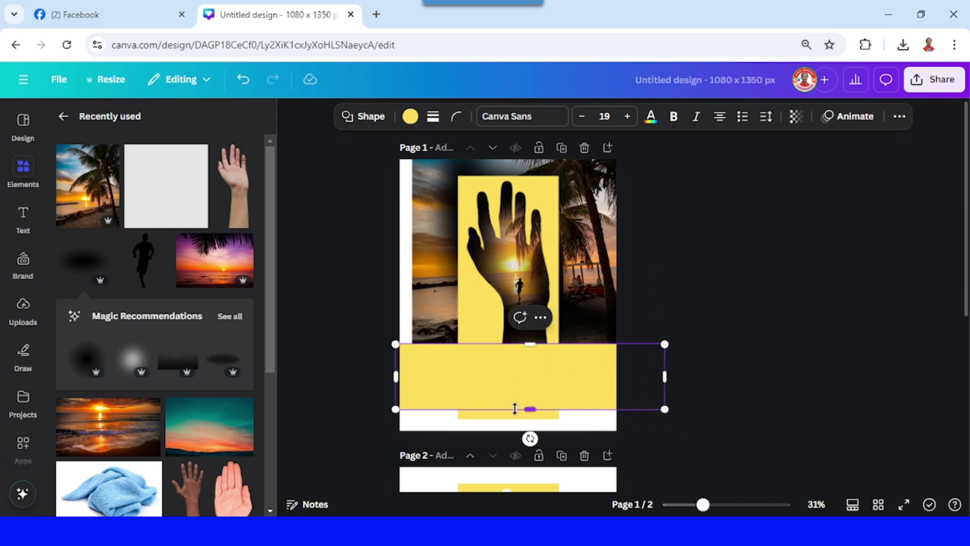
{"action": "left_click_drag", "start_coordinate": [528, 408], "coordinate": [531, 448]}
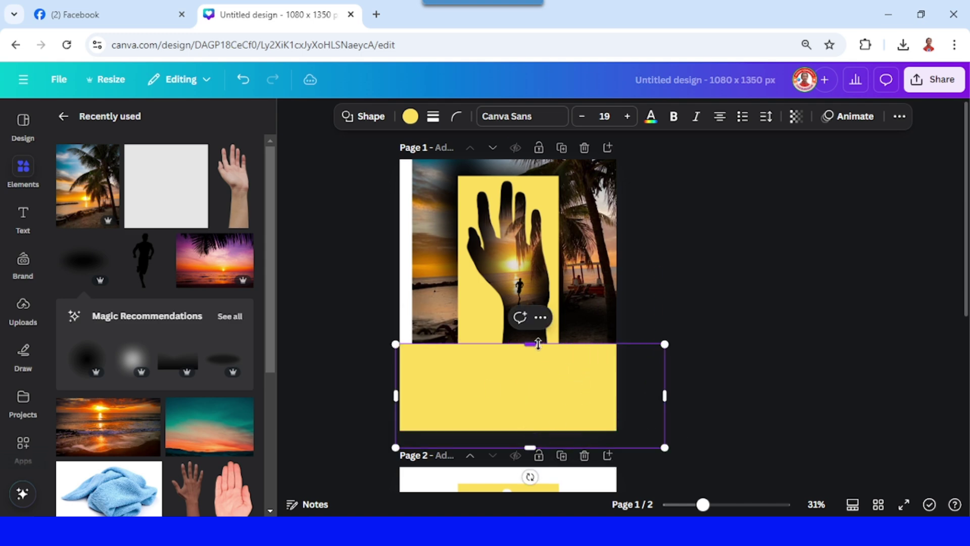
{"action": "left_click_drag", "start_coordinate": [538, 345], "coordinate": [543, 330]}
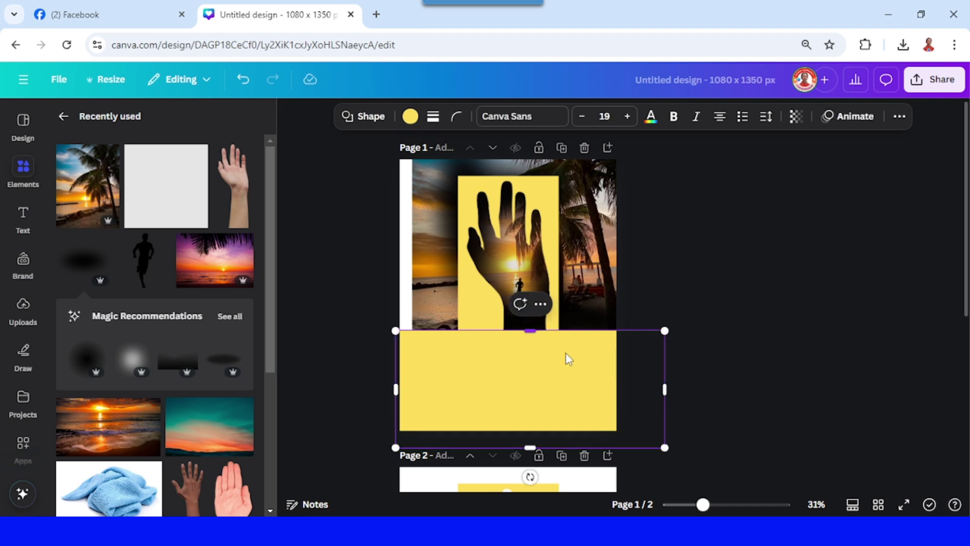
{"action": "left_click_drag", "start_coordinate": [574, 383], "coordinate": [520, 366]}
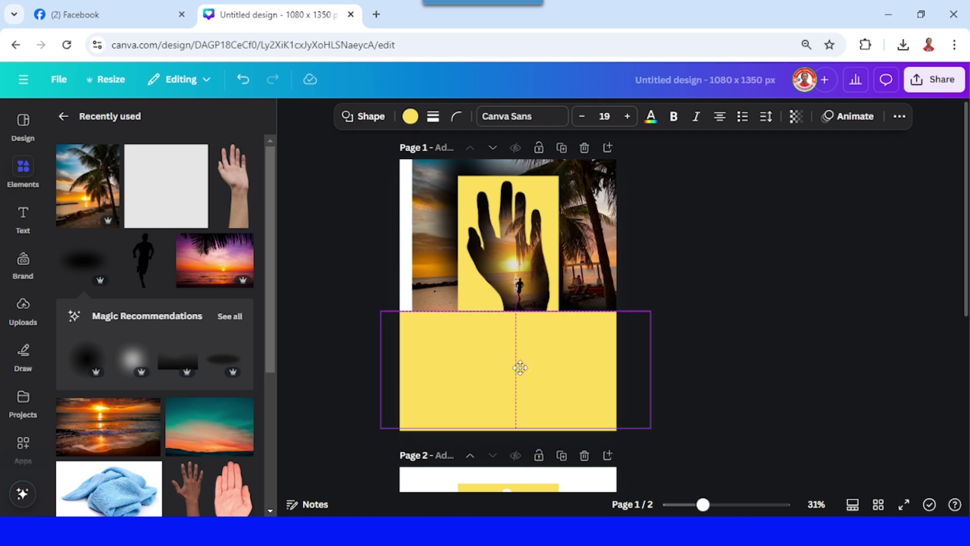
{"action": "left_click_drag", "start_coordinate": [646, 371], "coordinate": [460, 371]}
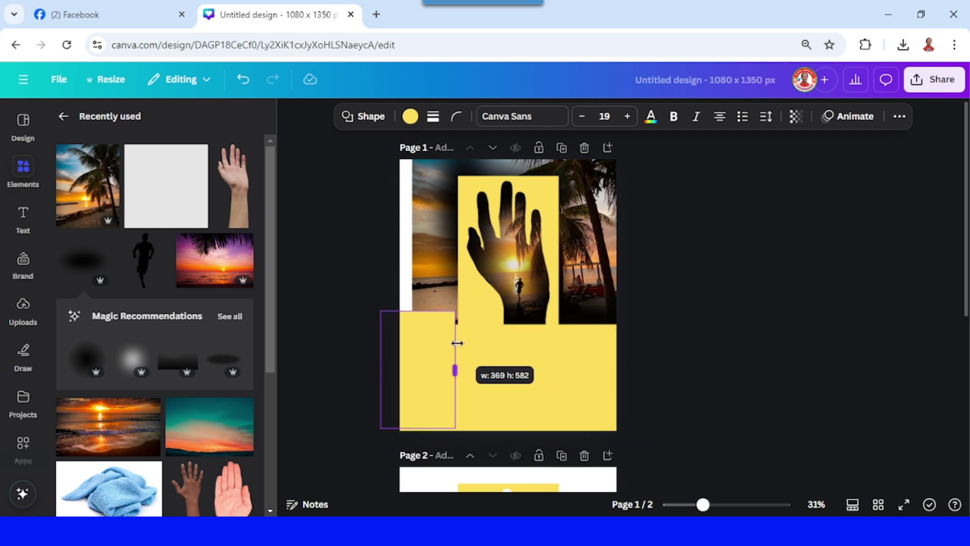
{"action": "left_click_drag", "start_coordinate": [418, 310], "coordinate": [417, 138]}
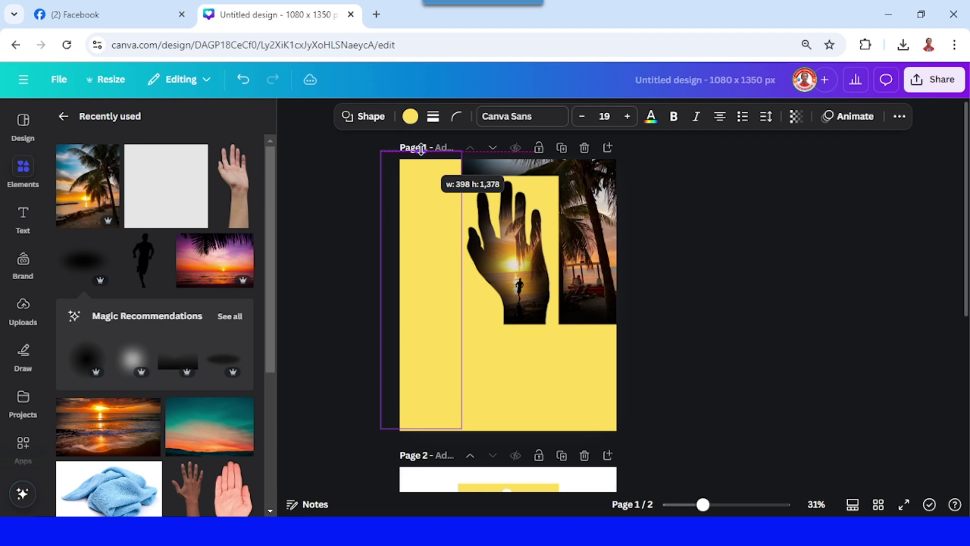
Duplicate the yellow rectangle to cover the palm photo and the page top
{"action": "left_click", "coordinate": [412, 147]}
{"action": "mouse_move", "coordinate": [430, 283]}
{"action": "left_mouse_down"}
{"action": "mouse_move", "coordinate": [602, 357]}
{"action": "mouse_move", "coordinate": [570, 138]}
{"action": "left_mouse_up"}
{"action": "left_click", "coordinate": [520, 298]}
{"action": "left_click", "coordinate": [661, 262]}
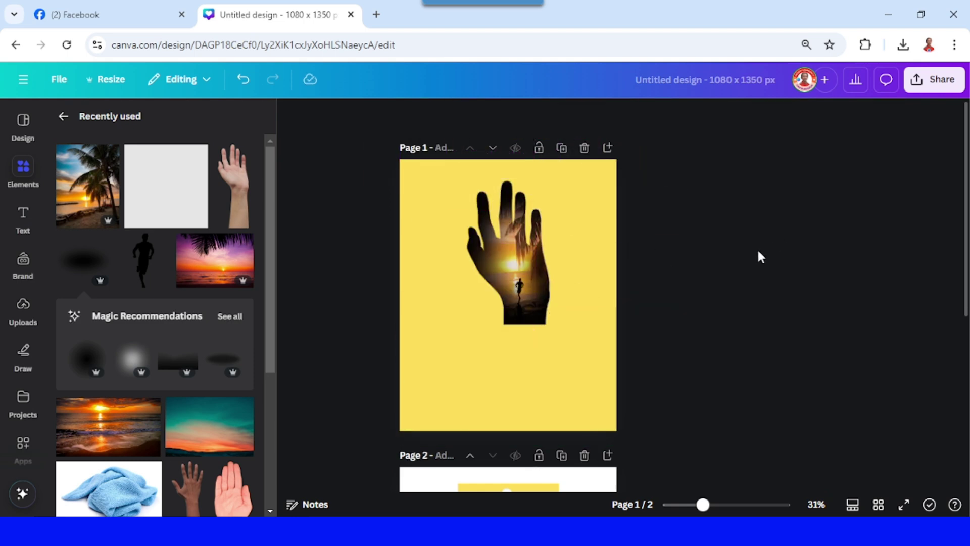
Download only Page 1 of the design as a PNG
{"action": "left_click", "coordinate": [924, 88]}
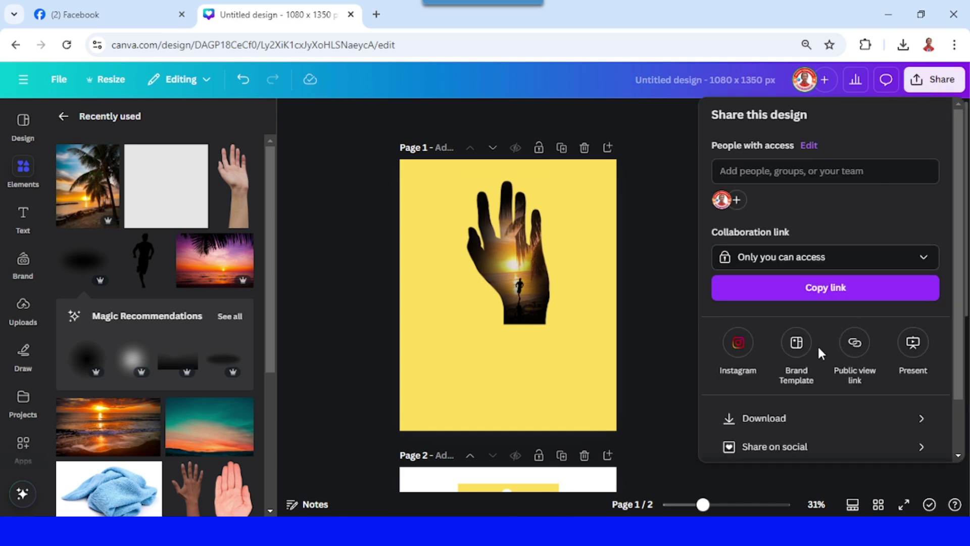
{"action": "left_click", "coordinate": [740, 422]}
{"action": "left_click", "coordinate": [936, 321]}
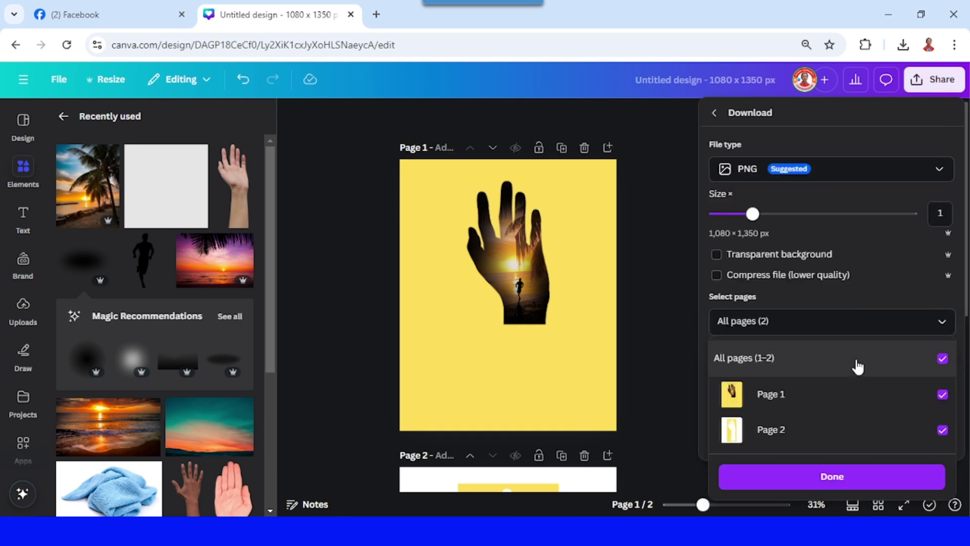
{"action": "left_click", "coordinate": [876, 429]}
{"action": "left_click", "coordinate": [852, 475]}
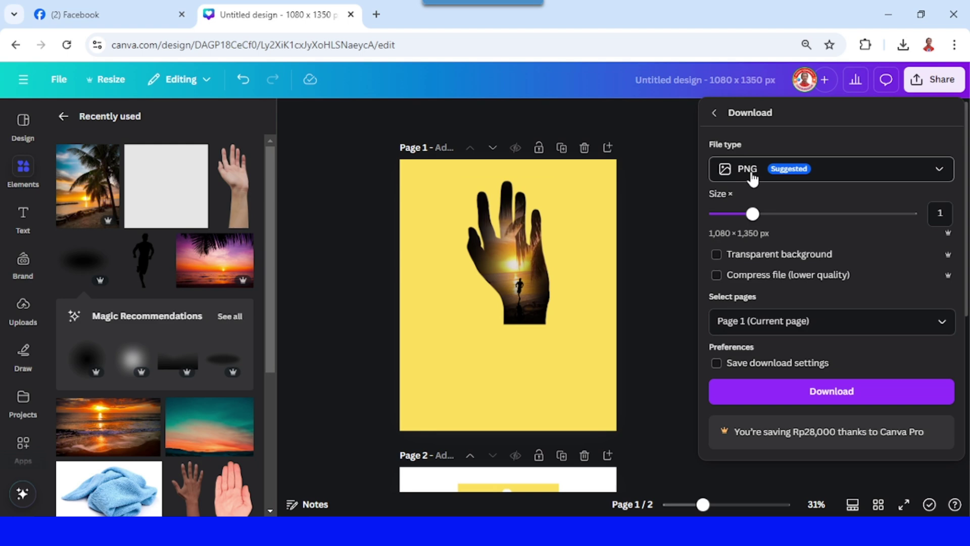
{"action": "left_click", "coordinate": [819, 391]}
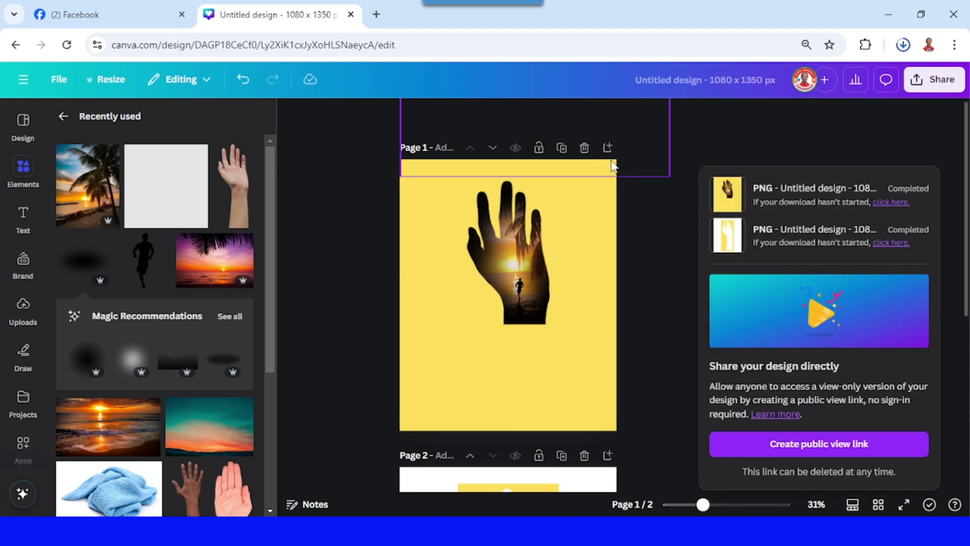
Place the PNG on a new Page 2, remove its background, and enlarge it to fill the page
{"action": "left_click", "coordinate": [608, 148]}
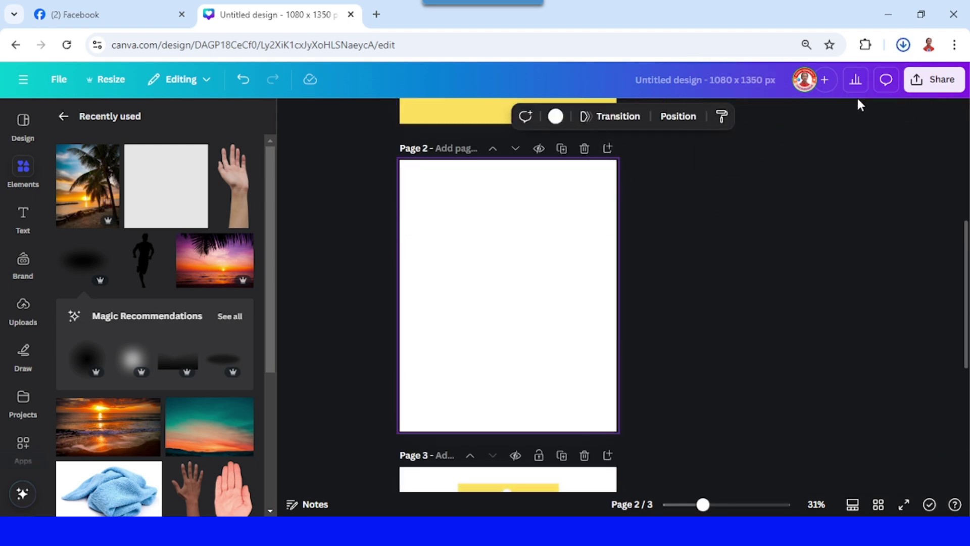
{"action": "mouse_move", "coordinate": [814, 99]}
{"action": "left_mouse_down"}
{"action": "mouse_move", "coordinate": [615, 192]}
{"action": "mouse_move", "coordinate": [518, 292]}
{"action": "left_mouse_up"}
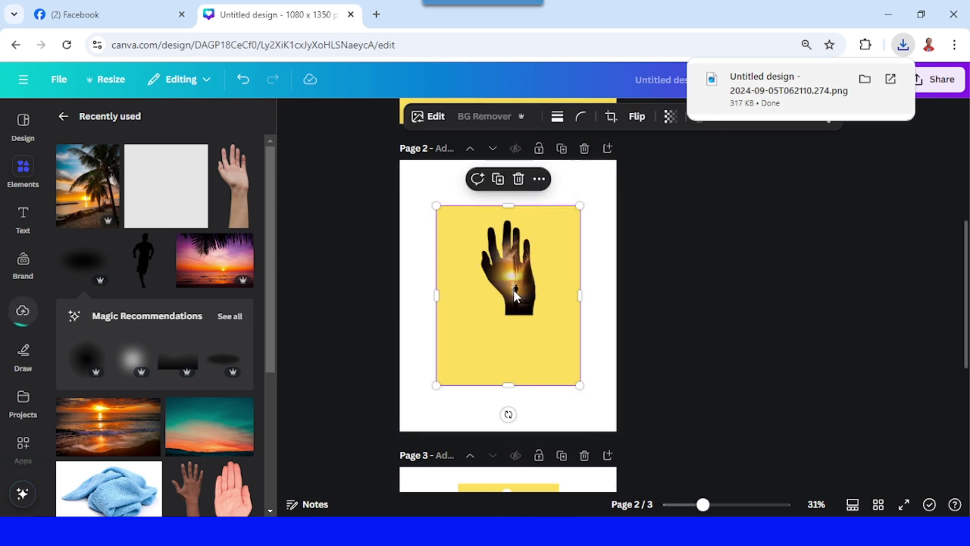
{"action": "left_click", "coordinate": [486, 116]}
{"action": "left_click_drag", "start_coordinate": [508, 385], "coordinate": [520, 330]}
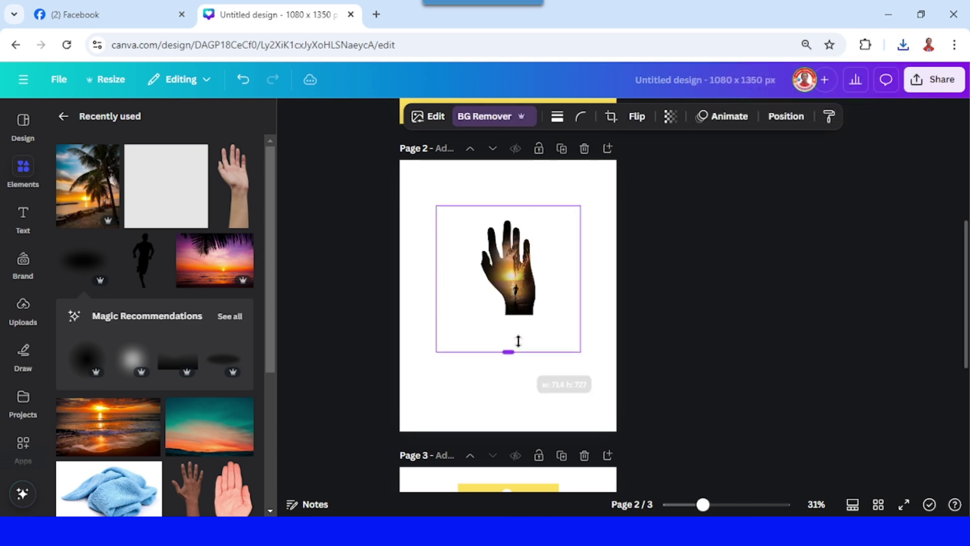
{"action": "left_click_drag", "start_coordinate": [436, 268], "coordinate": [471, 269]}
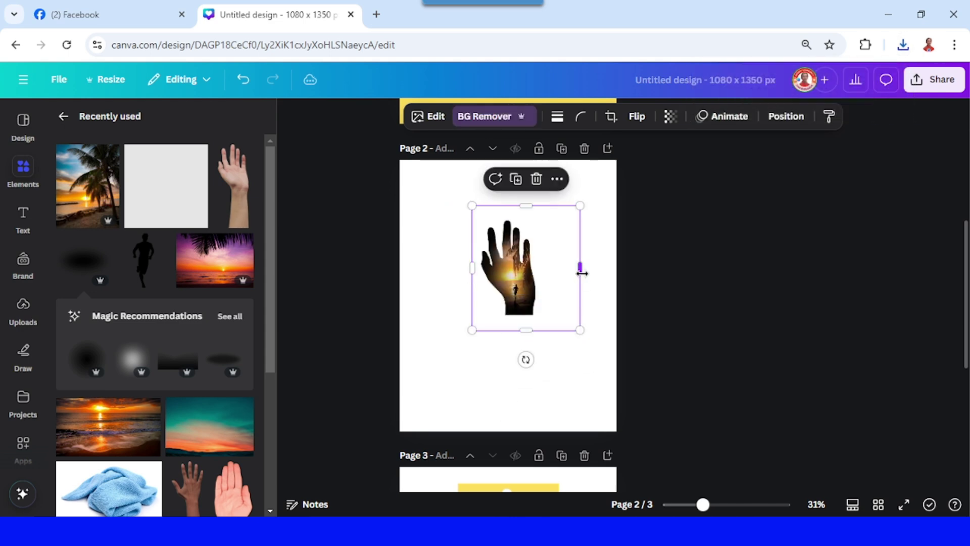
{"action": "left_click_drag", "start_coordinate": [581, 269], "coordinate": [552, 268]}
{"action": "left_click_drag", "start_coordinate": [552, 330], "coordinate": [673, 486]}
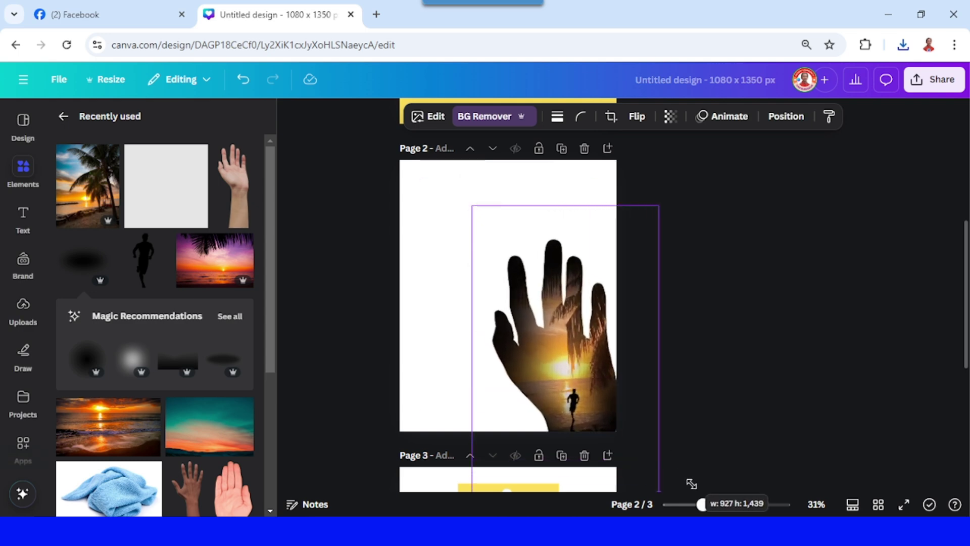
{"action": "mouse_move", "coordinate": [661, 450]}
{"action": "left_mouse_down"}
{"action": "mouse_move", "coordinate": [527, 341]}
{"action": "mouse_move", "coordinate": [533, 326]}
{"action": "left_mouse_up"}
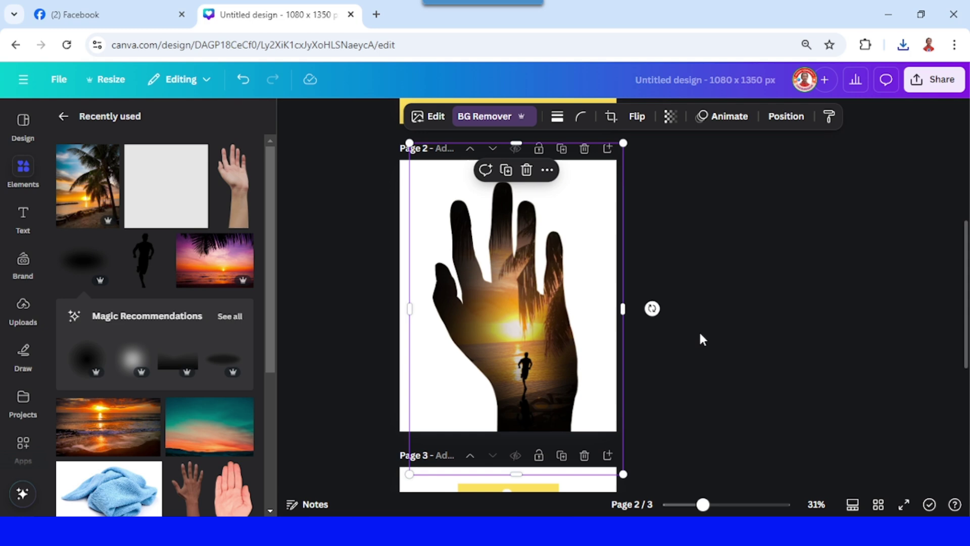
Brush a blur along the hand's wrist and lower right edge with the Blur effect
{"action": "left_click", "coordinate": [440, 117]}
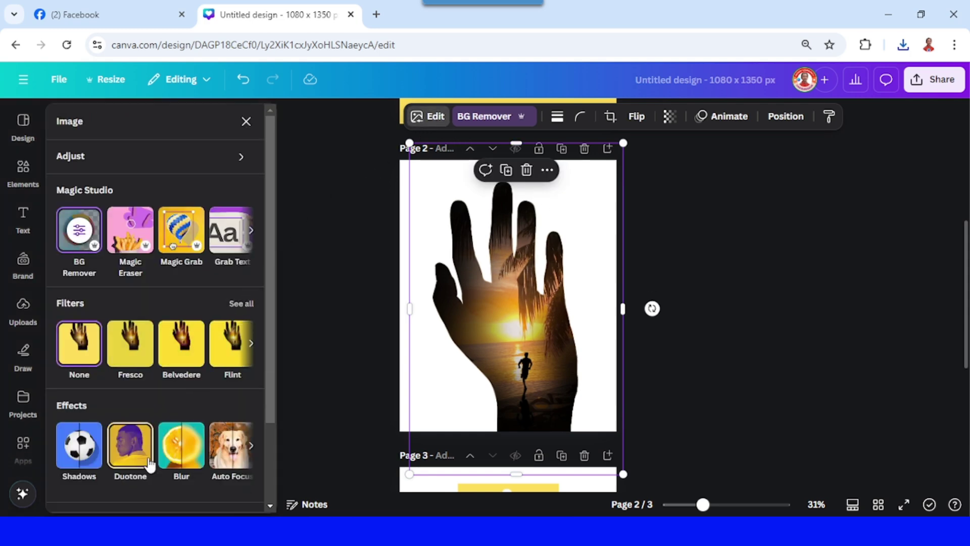
{"action": "left_click", "coordinate": [182, 446]}
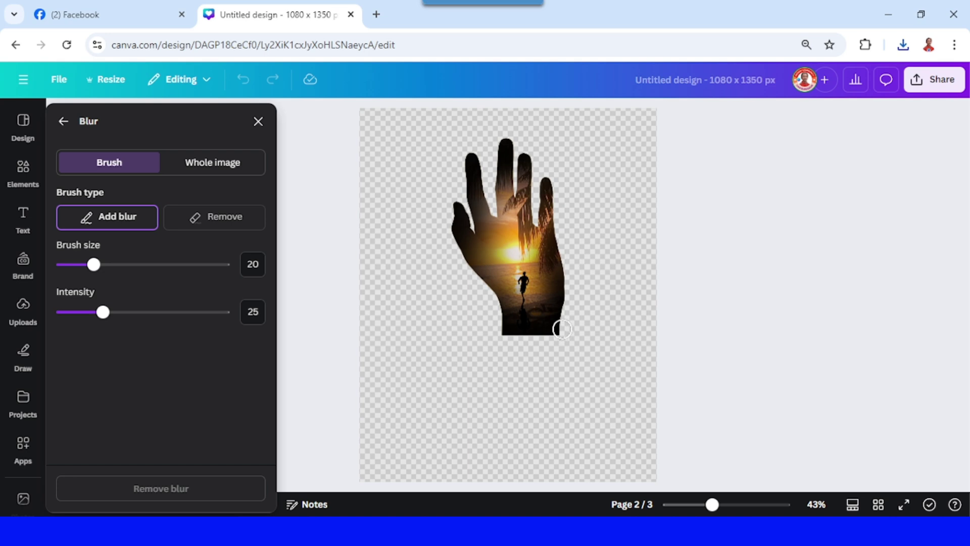
{"action": "left_click", "coordinate": [562, 328]}
{"action": "mouse_move", "coordinate": [562, 322]}
{"action": "left_mouse_down"}
{"action": "mouse_move", "coordinate": [557, 227]}
{"action": "mouse_move", "coordinate": [586, 168]}
{"action": "left_mouse_up"}
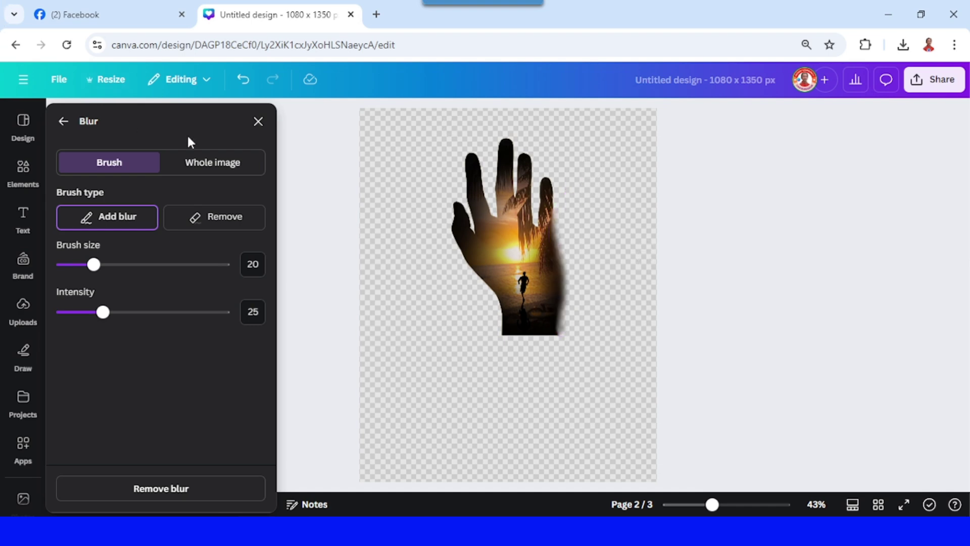
{"action": "left_click", "coordinate": [259, 122]}
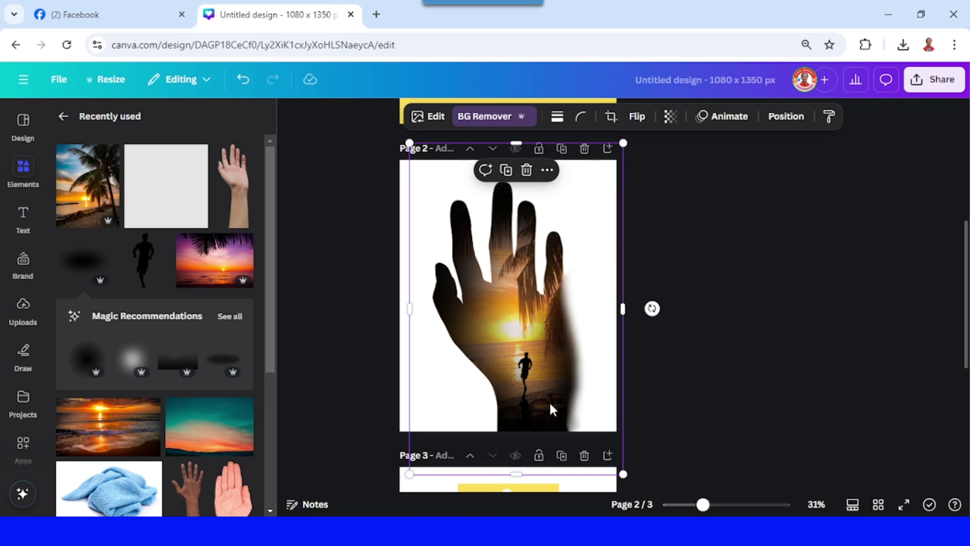
Add the Blue microfiber cloth photo from a 'cloth' search and remove its background
{"action": "left_click", "coordinate": [63, 116]}
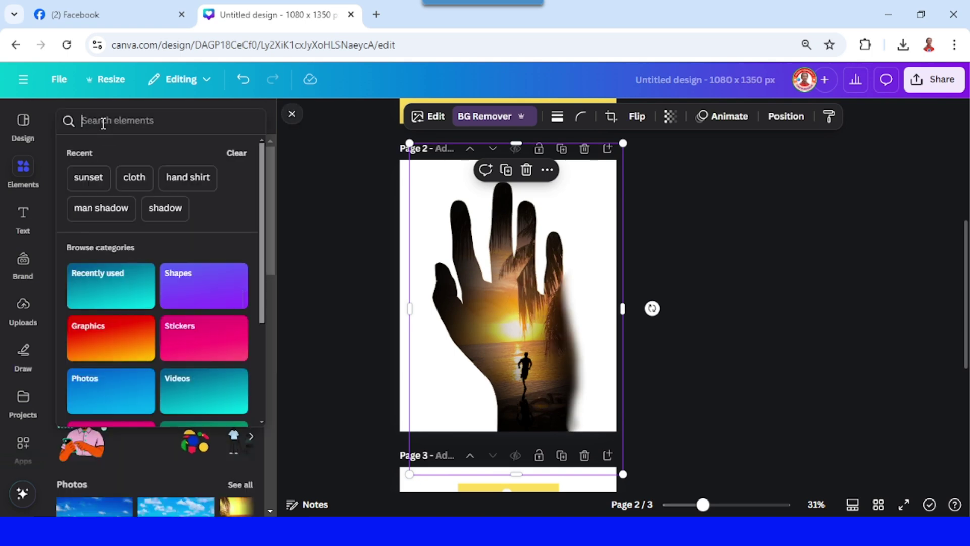
{"action": "left_click", "coordinate": [136, 178]}
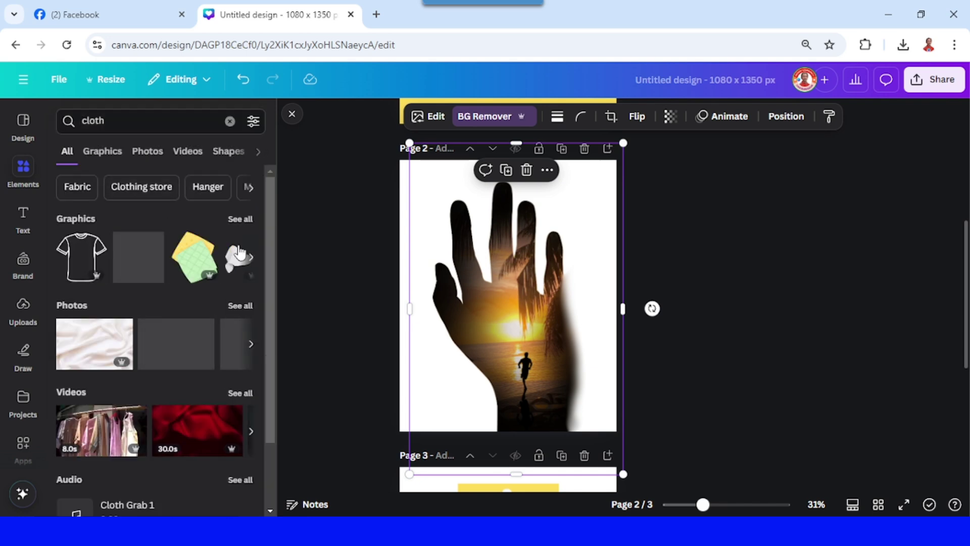
{"action": "left_click", "coordinate": [240, 306]}
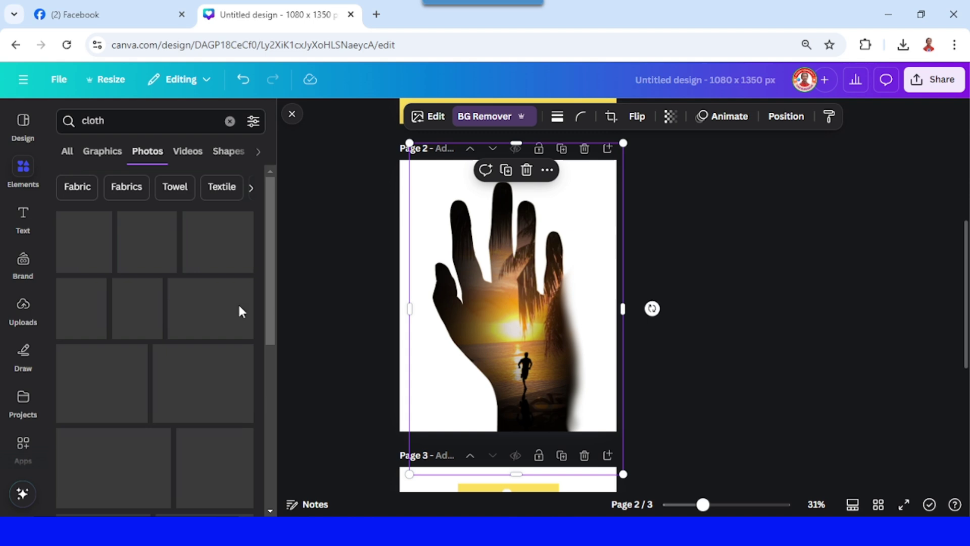
{"action": "left_click", "coordinate": [244, 294]}
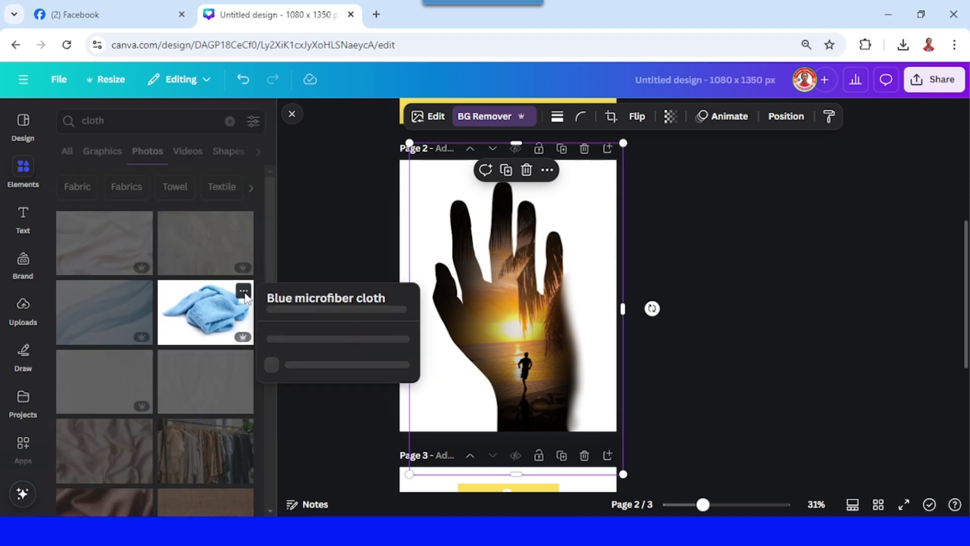
{"action": "left_click", "coordinate": [205, 313]}
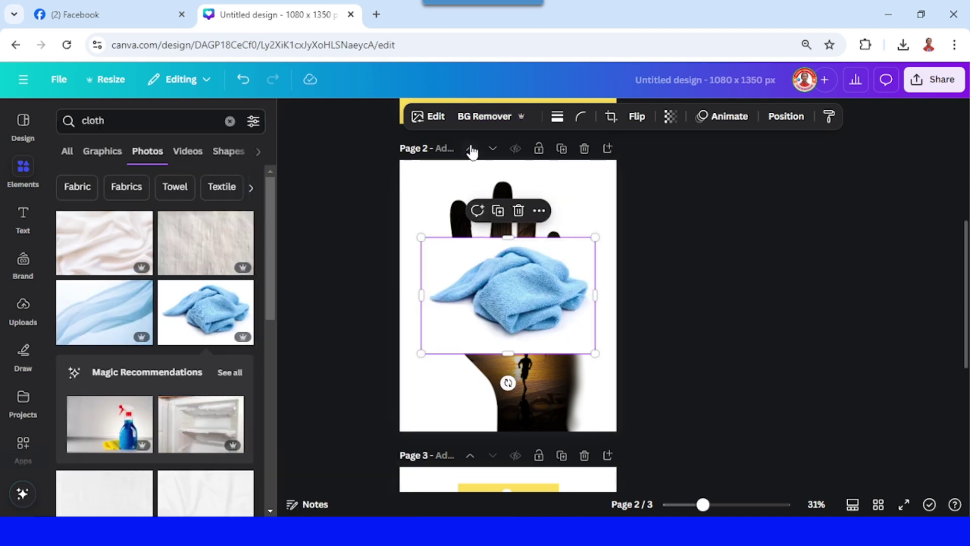
{"action": "left_click", "coordinate": [482, 117]}
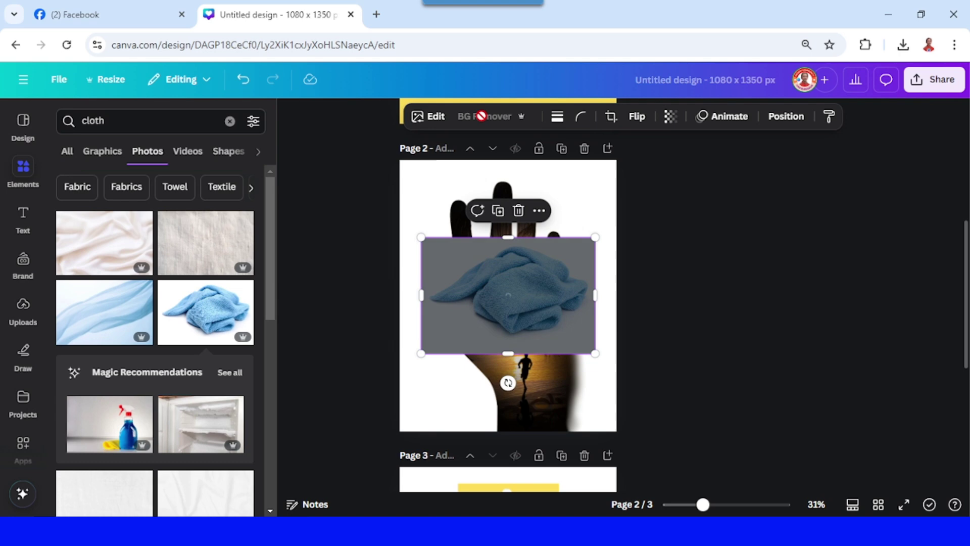
Apply a custom duotone to the cloth with dark grey #2E2C2C highlights
{"action": "left_click", "coordinate": [444, 120]}
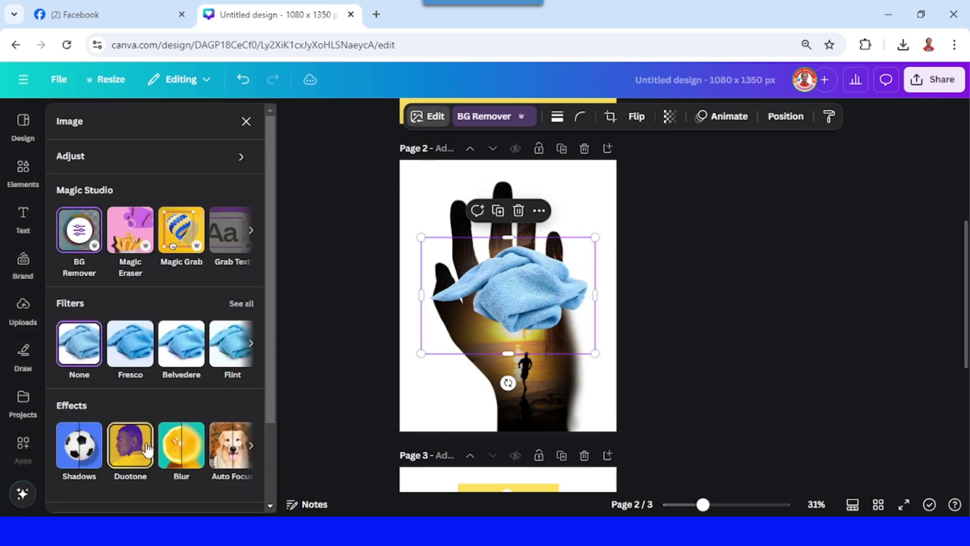
{"action": "left_click", "coordinate": [133, 450]}
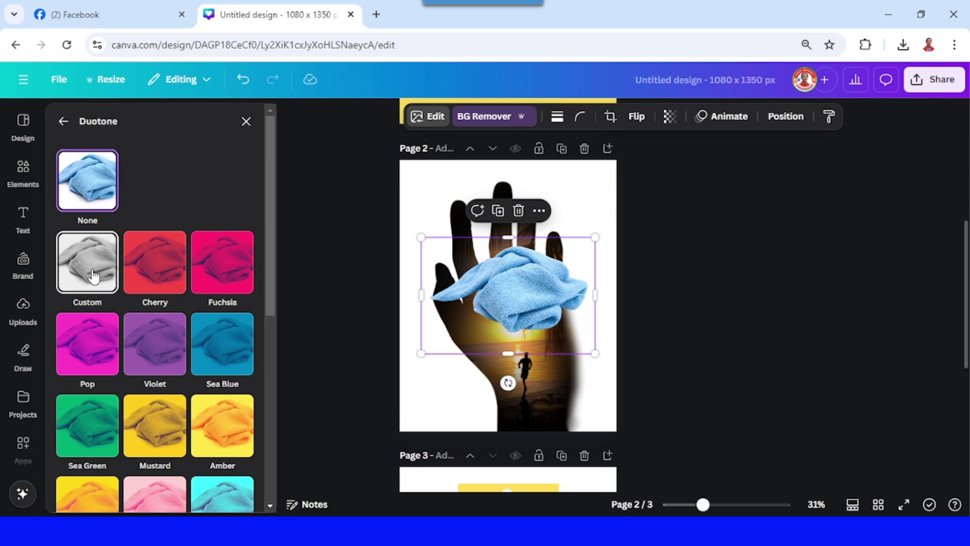
{"action": "left_click", "coordinate": [92, 276]}
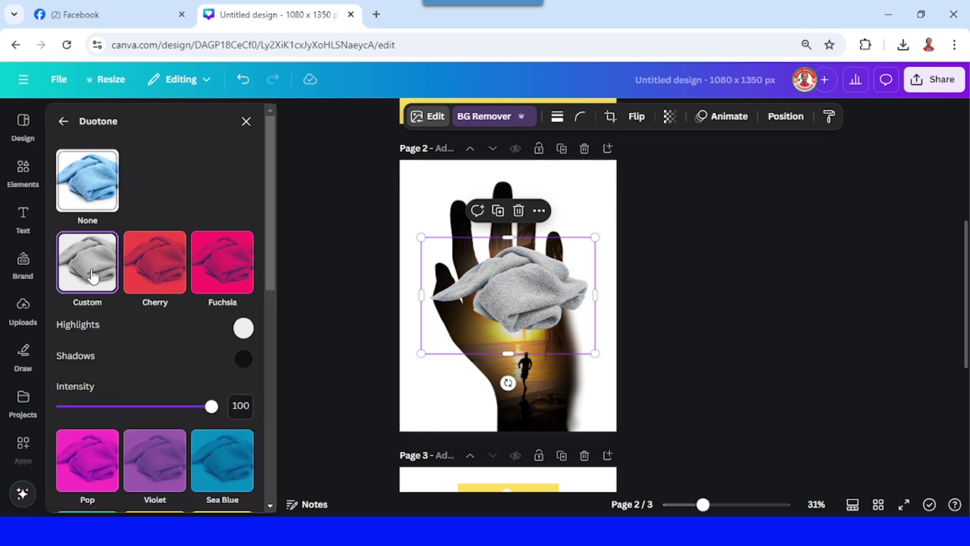
{"action": "left_click", "coordinate": [243, 329]}
{"action": "left_click", "coordinate": [247, 408]}
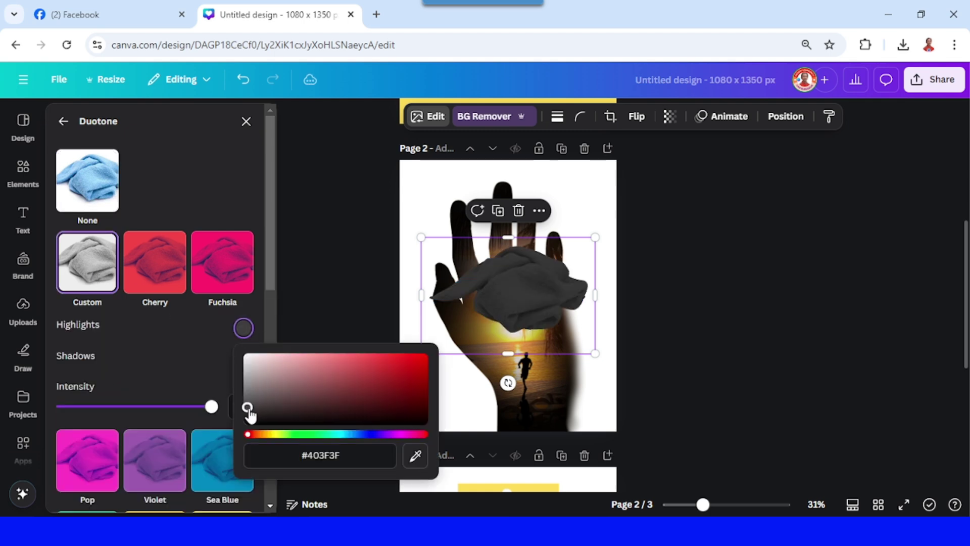
{"action": "left_click_drag", "start_coordinate": [248, 408], "coordinate": [250, 413]}
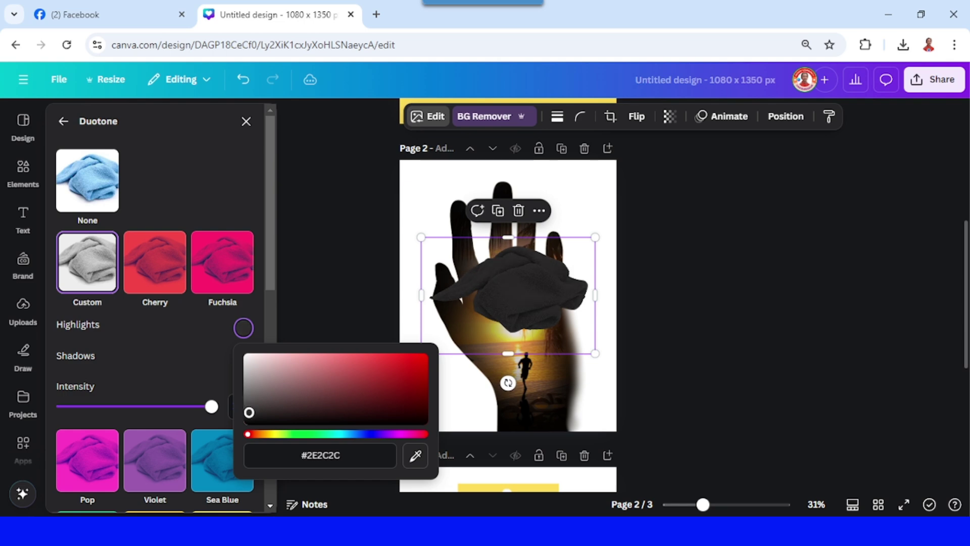
{"action": "left_click", "coordinate": [246, 122]}
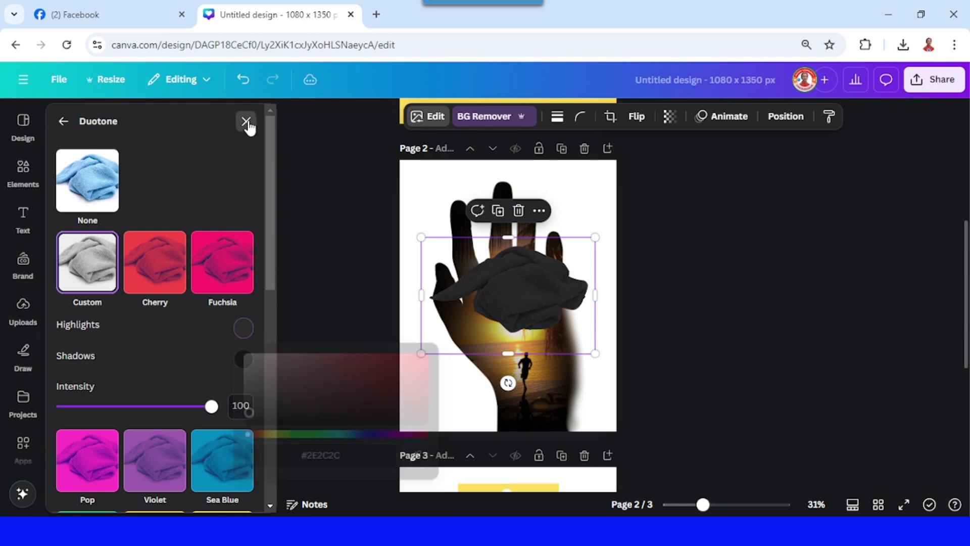
{"action": "left_click", "coordinate": [438, 121]}
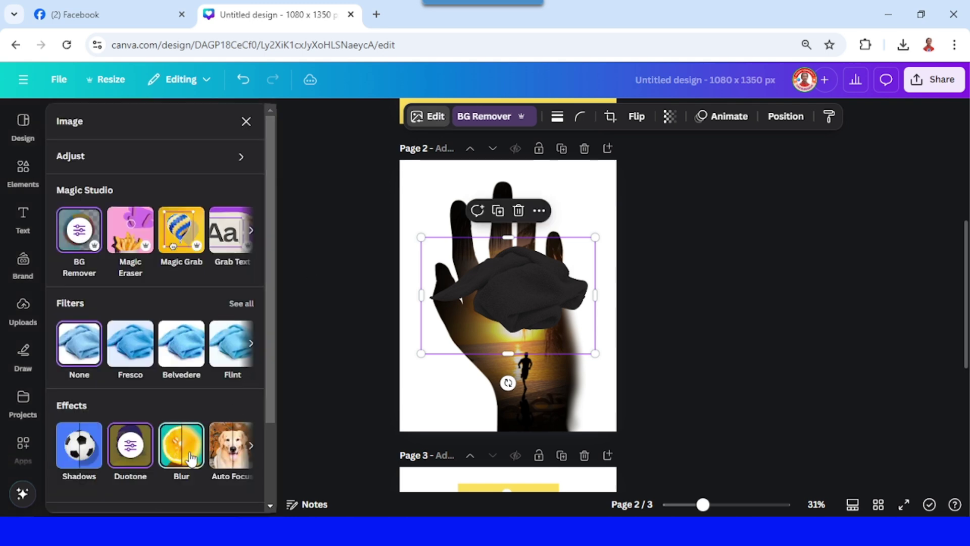
Blur the whole cloth at intensity 38 and drag it down to the hand's wrist
{"action": "left_click", "coordinate": [190, 456]}
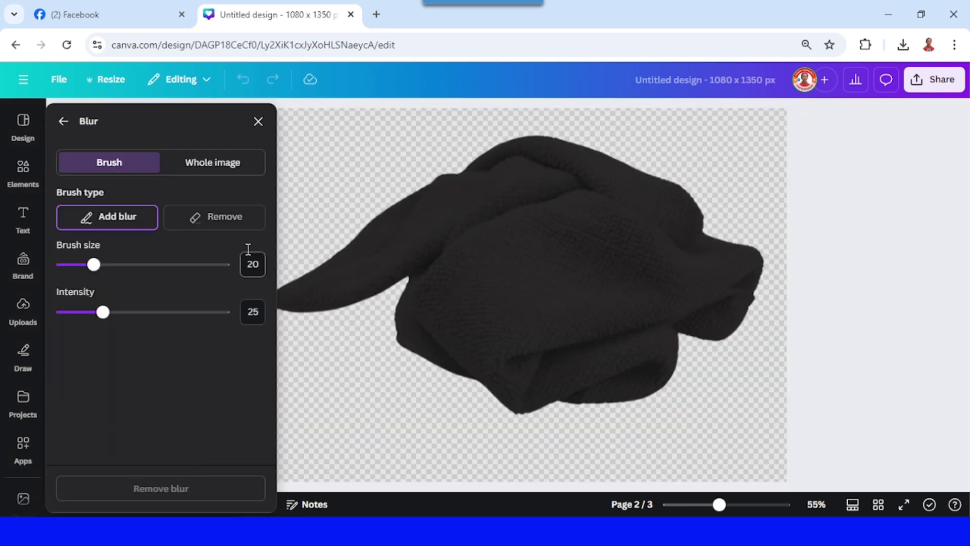
{"action": "left_click", "coordinate": [225, 169]}
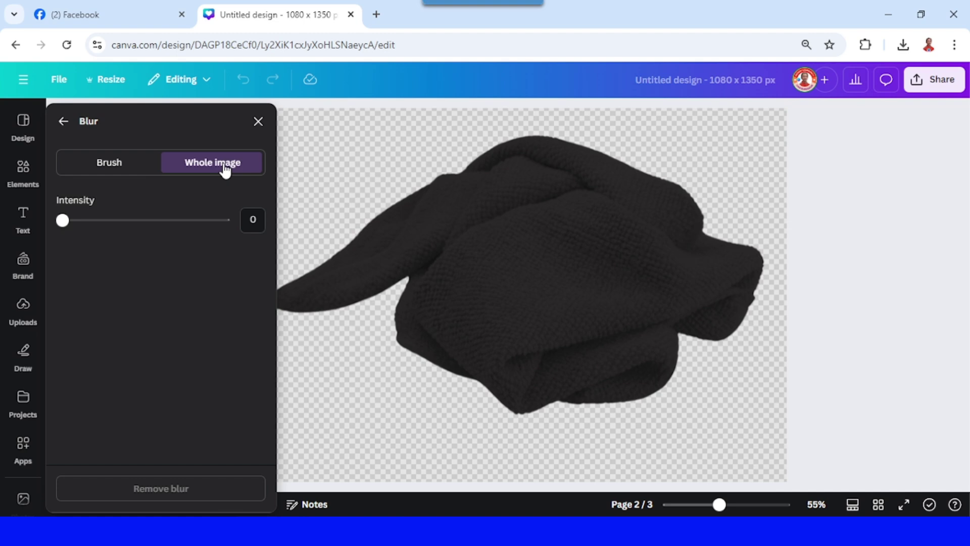
{"action": "left_click", "coordinate": [96, 221]}
{"action": "left_click_drag", "start_coordinate": [96, 222], "coordinate": [125, 224]}
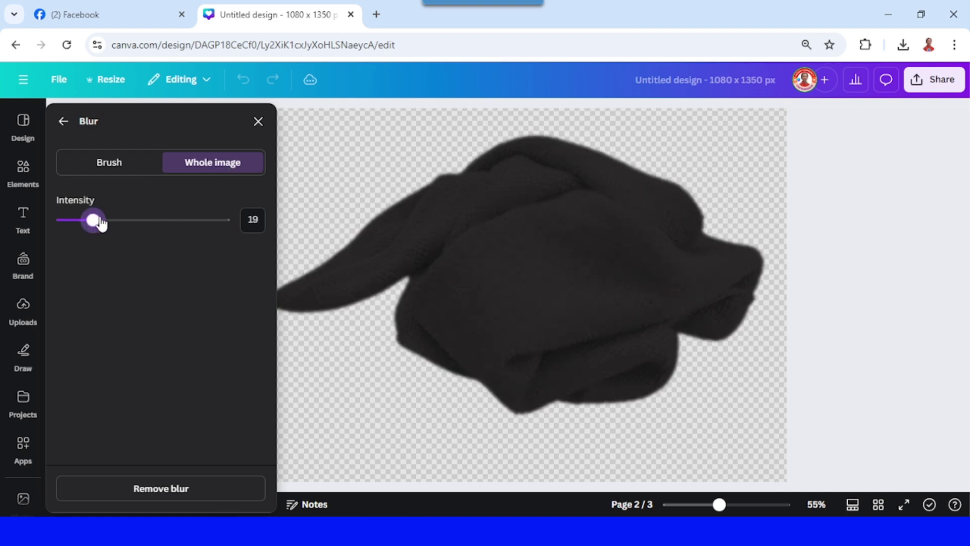
{"action": "left_click", "coordinate": [258, 122]}
{"action": "left_click_drag", "start_coordinate": [544, 279], "coordinate": [560, 433]}
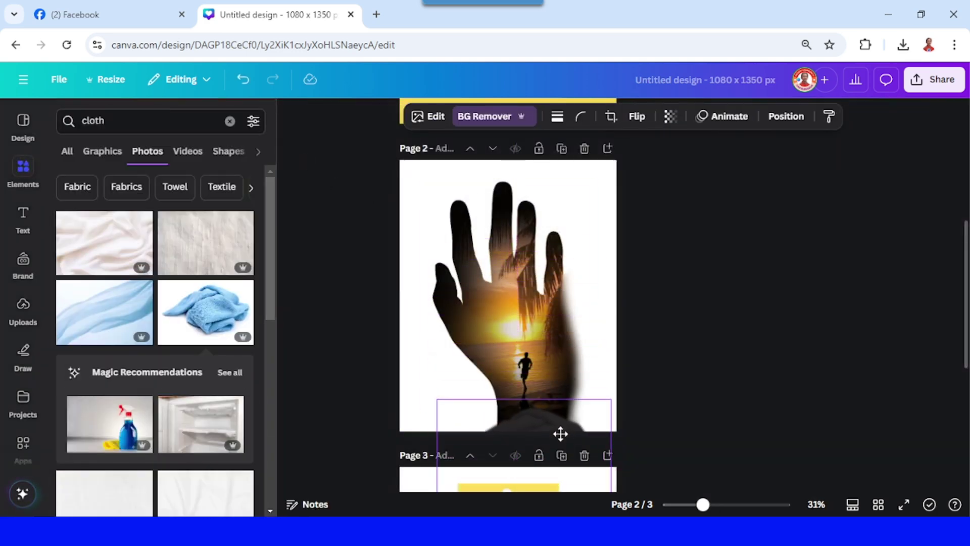
Undo, adjust the hand image's frame, then group the hand with the cloth shadow
{"action": "key", "text": "ctrl+z"}
{"action": "left_click_drag", "start_coordinate": [597, 317], "coordinate": [594, 314]}
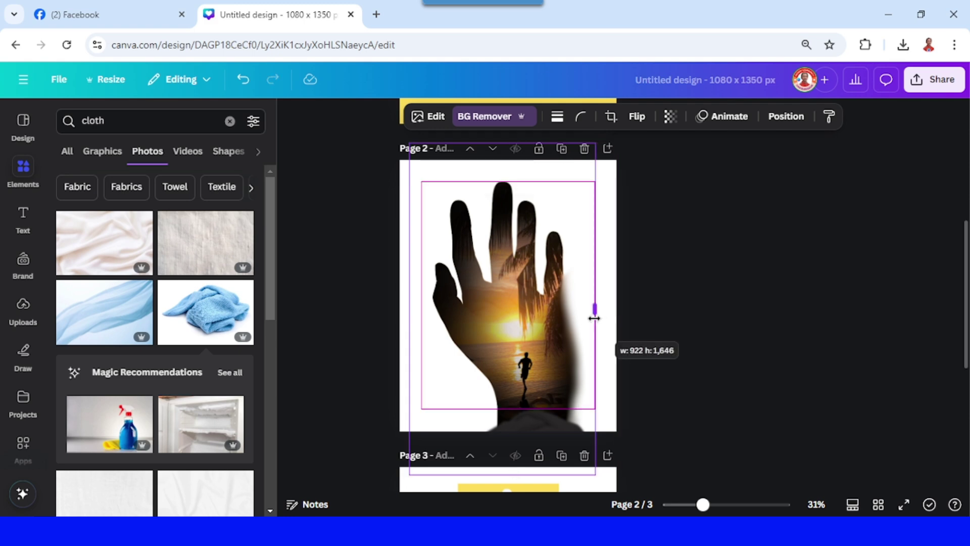
{"action": "left_click_drag", "start_coordinate": [503, 143], "coordinate": [508, 172]}
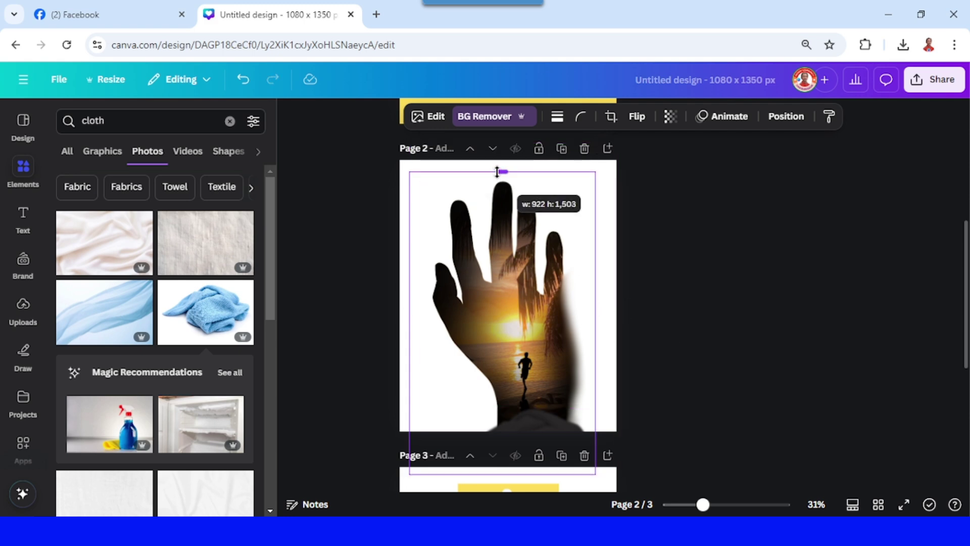
{"action": "left_click", "coordinate": [546, 423], "text": "shift"}
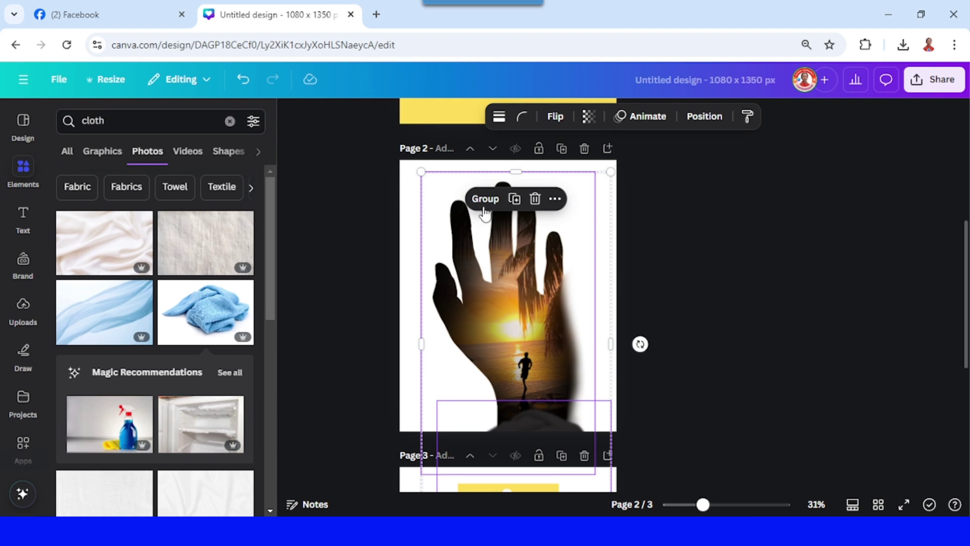
{"action": "left_click", "coordinate": [484, 205]}
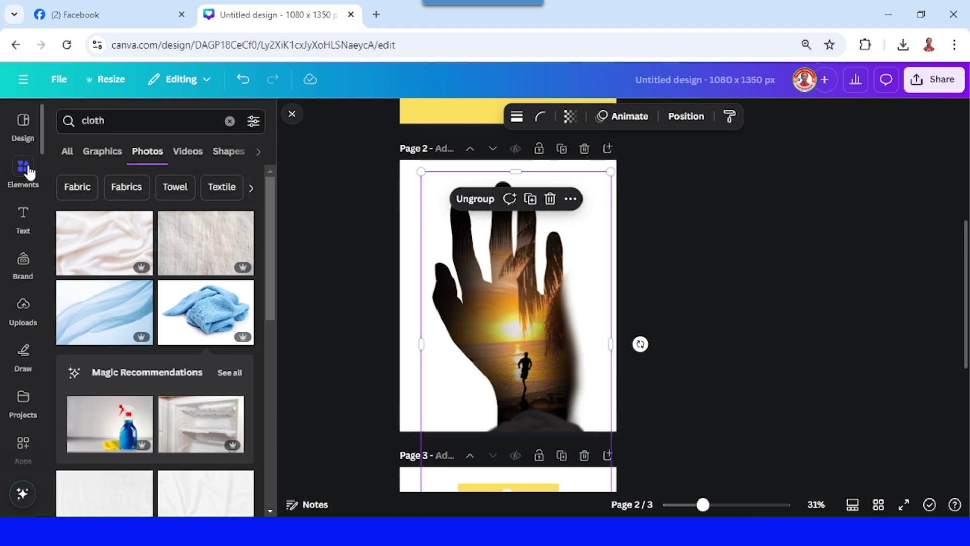
Add the purple-orange sunset photo from Recently used and set it as the page background
{"action": "left_click", "coordinate": [230, 121]}
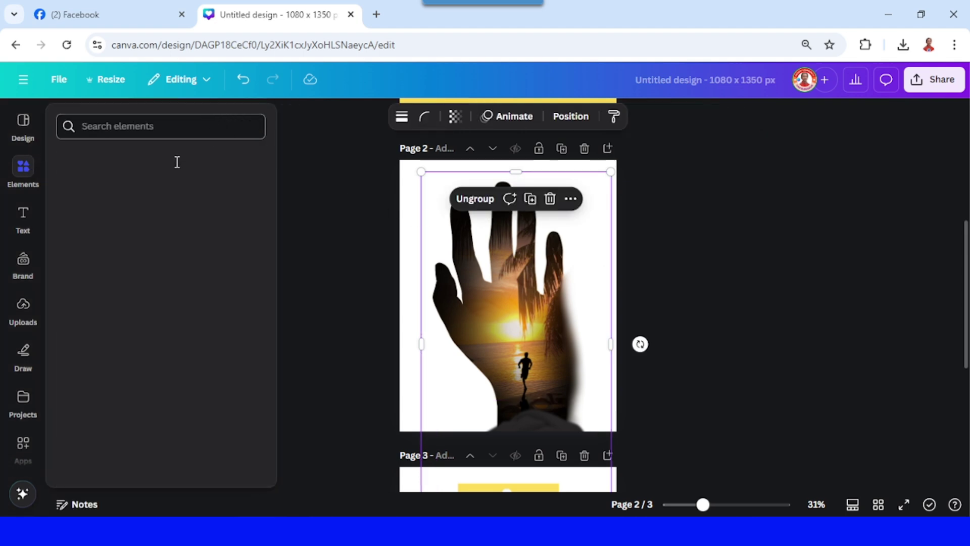
{"action": "left_click", "coordinate": [238, 197]}
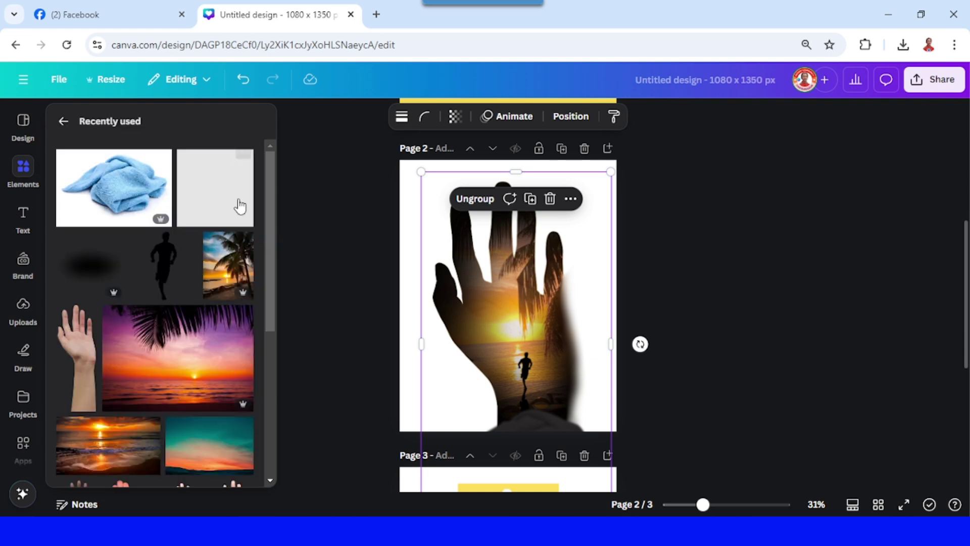
{"action": "mouse_move", "coordinate": [177, 357]}
{"action": "left_click", "coordinate": [242, 319]}
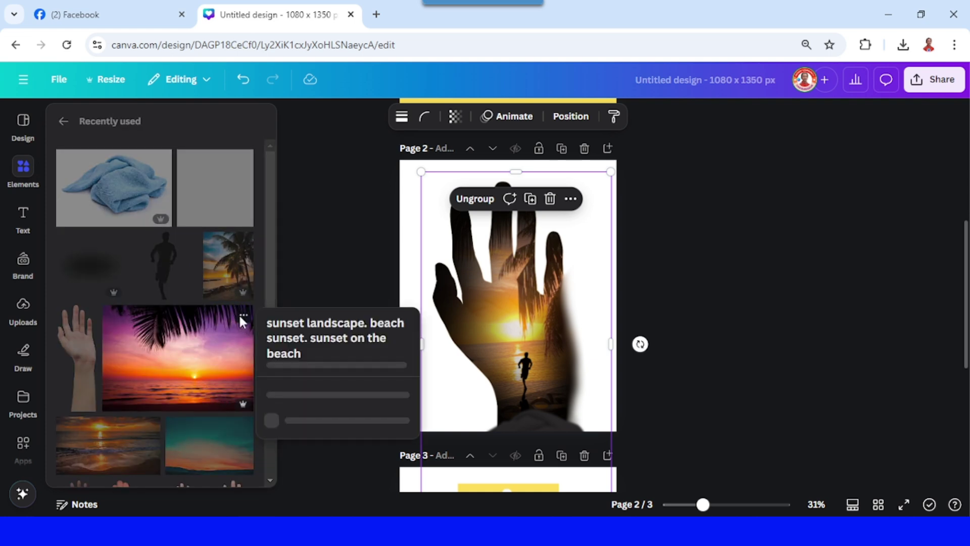
{"action": "left_click", "coordinate": [208, 358]}
{"action": "left_click", "coordinate": [196, 379]}
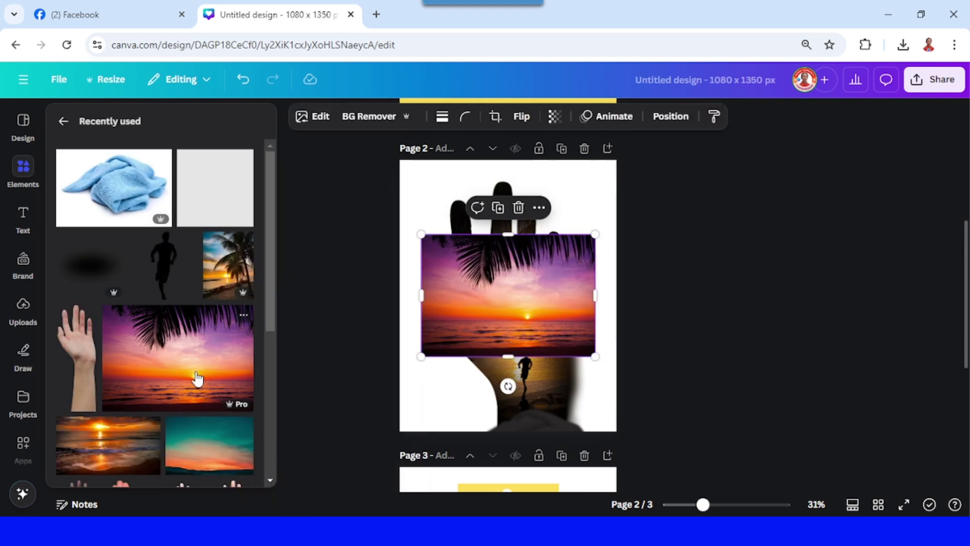
{"action": "right_click", "coordinate": [575, 314]}
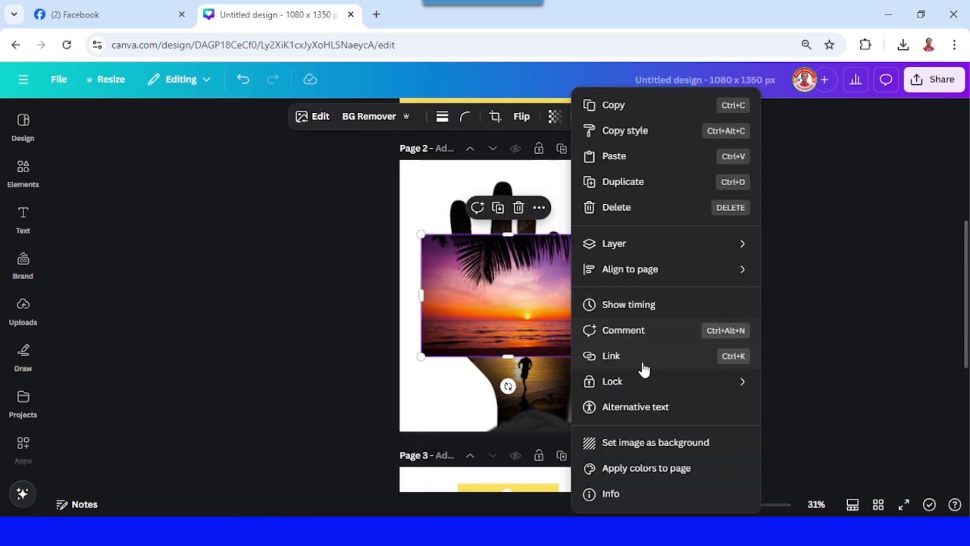
{"action": "left_click", "coordinate": [652, 442]}
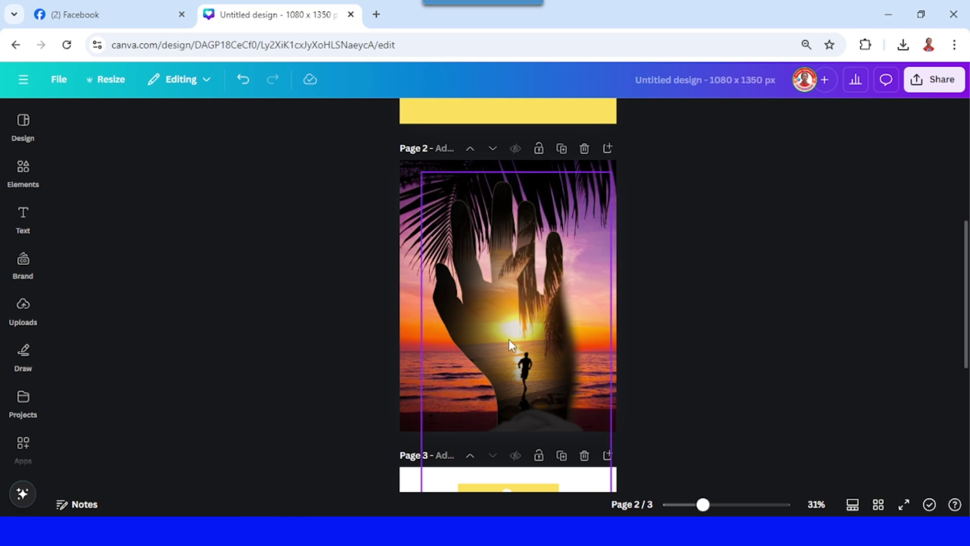
Rotate the sunset background to -4.5°, then enlarge and reposition it within the crop
{"action": "left_click", "coordinate": [408, 342]}
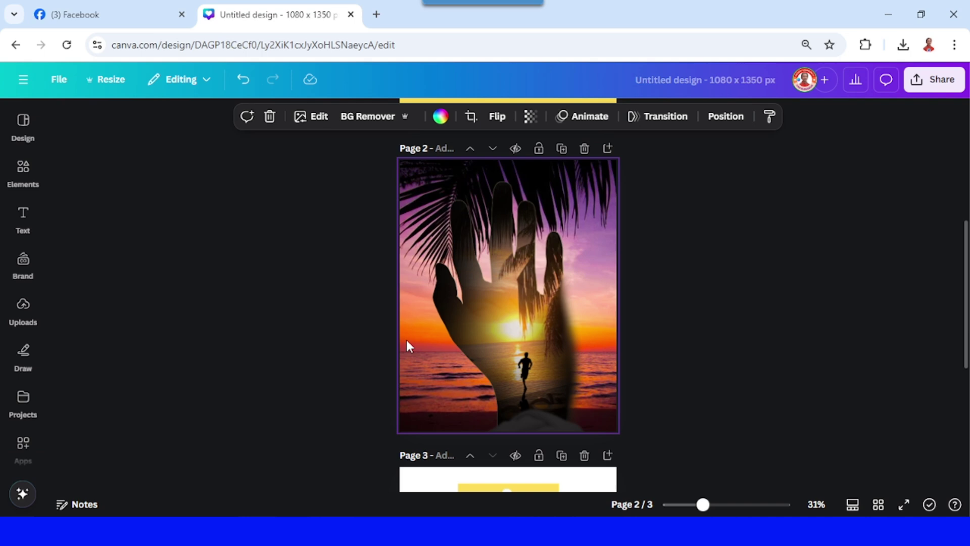
{"action": "double_click", "coordinate": [407, 340]}
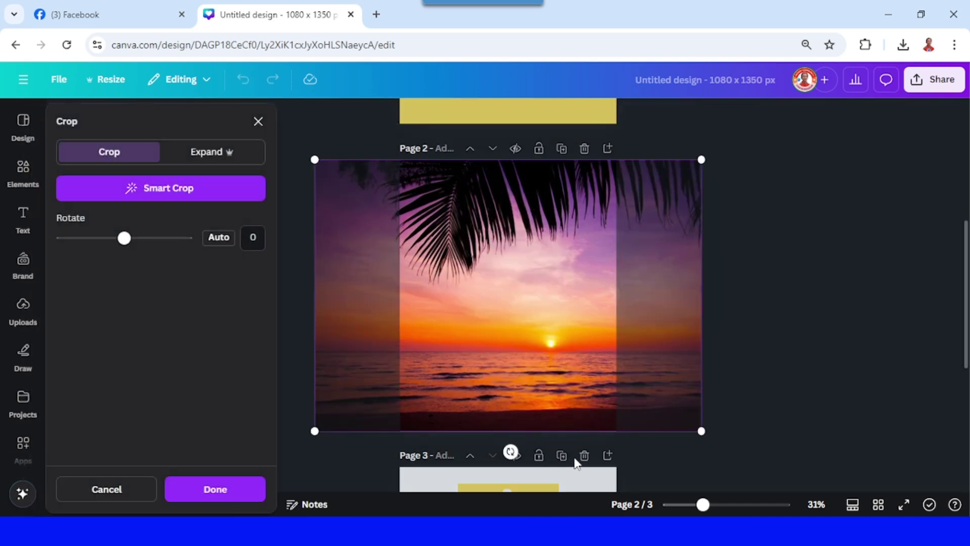
{"action": "mouse_move", "coordinate": [511, 452]}
{"action": "left_mouse_down"}
{"action": "mouse_move", "coordinate": [521, 468]}
{"action": "mouse_move", "coordinate": [523, 458]}
{"action": "left_mouse_up"}
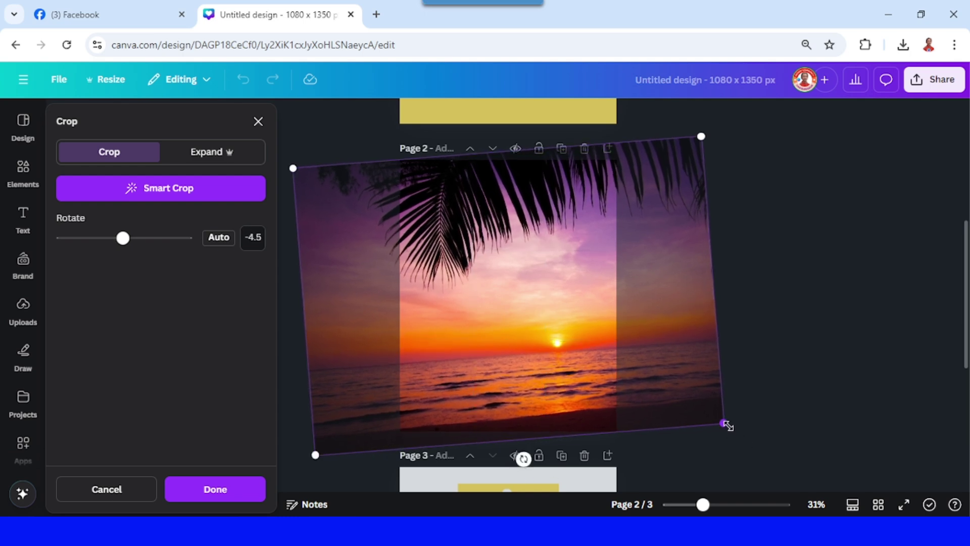
{"action": "left_click_drag", "start_coordinate": [727, 426], "coordinate": [826, 483]}
{"action": "left_click_drag", "start_coordinate": [773, 455], "coordinate": [678, 373]}
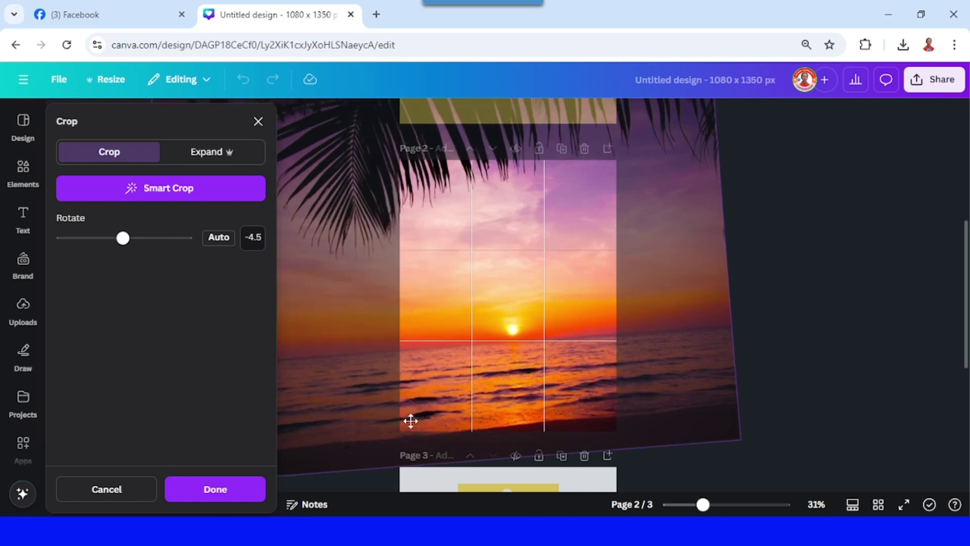
{"action": "left_click", "coordinate": [247, 494]}
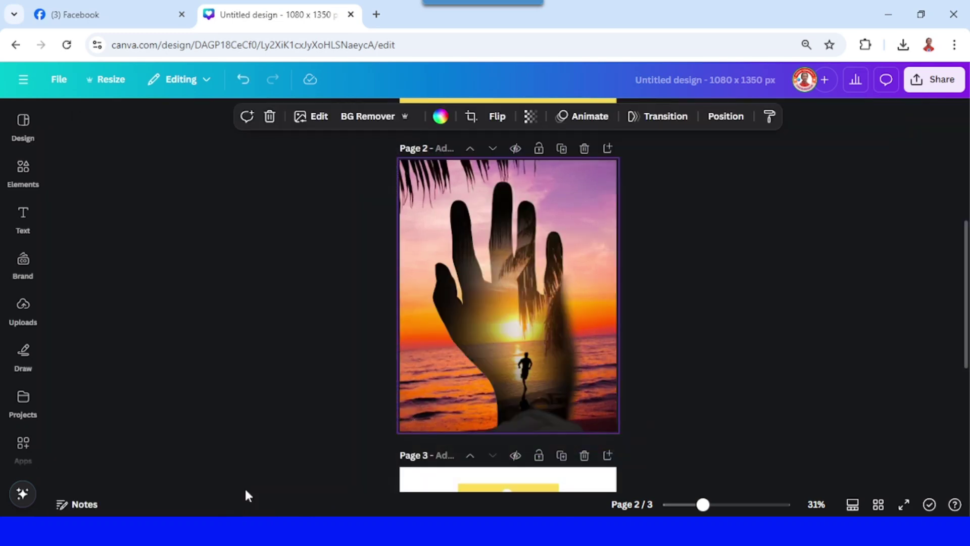
Apply a whole-image blur at intensity 25 to the sunset background, then deselect it
{"action": "left_click", "coordinate": [318, 117]}
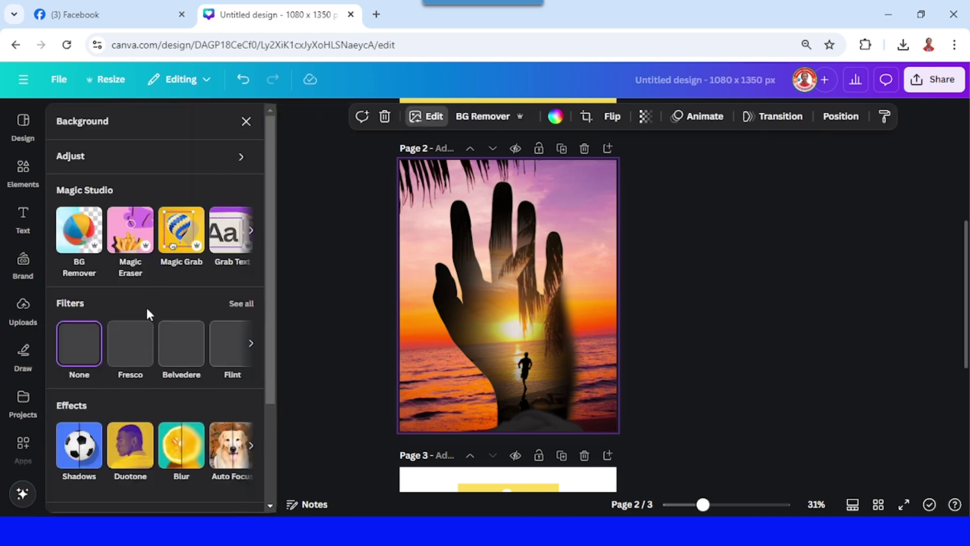
{"action": "left_click", "coordinate": [194, 450]}
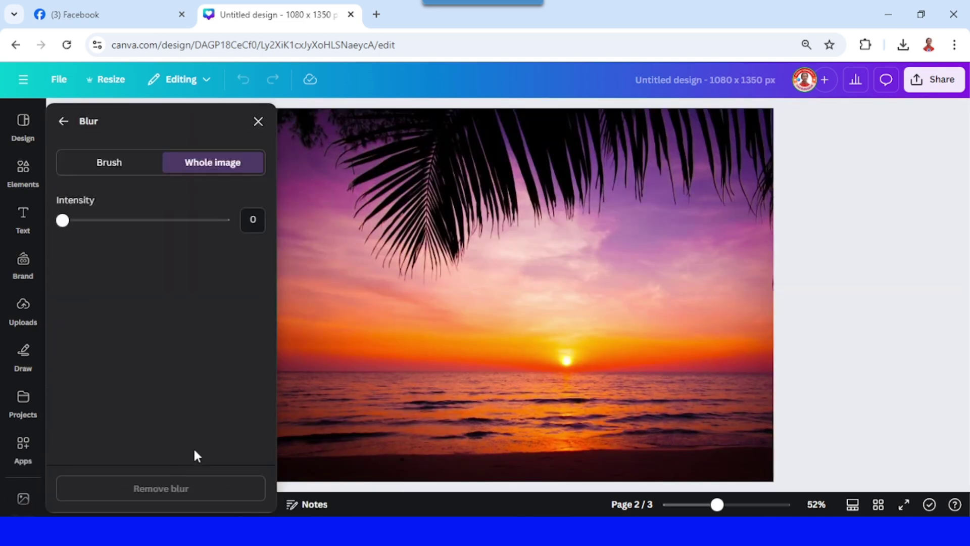
{"action": "left_click", "coordinate": [97, 221]}
{"action": "left_click_drag", "start_coordinate": [97, 222], "coordinate": [102, 220]}
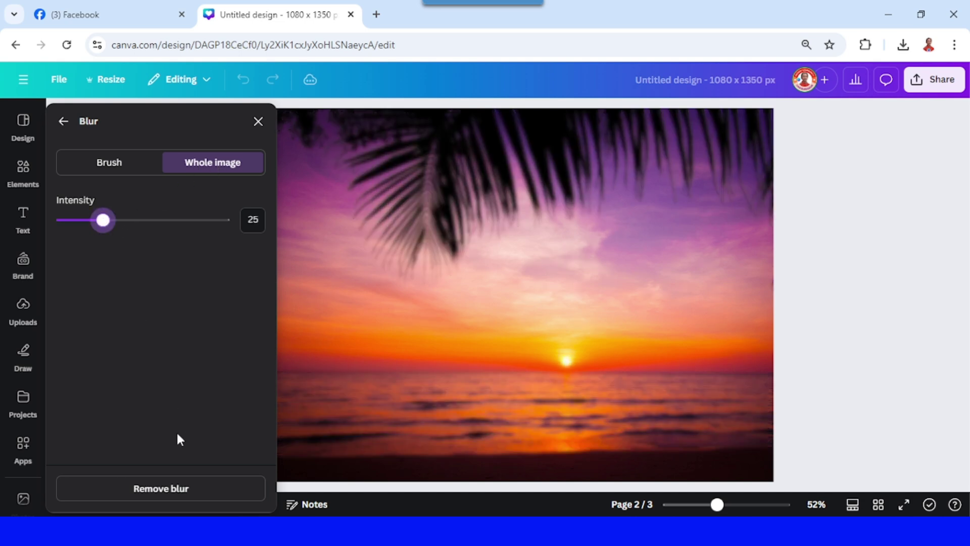
{"action": "left_click", "coordinate": [257, 123]}
{"action": "left_click", "coordinate": [724, 339]}
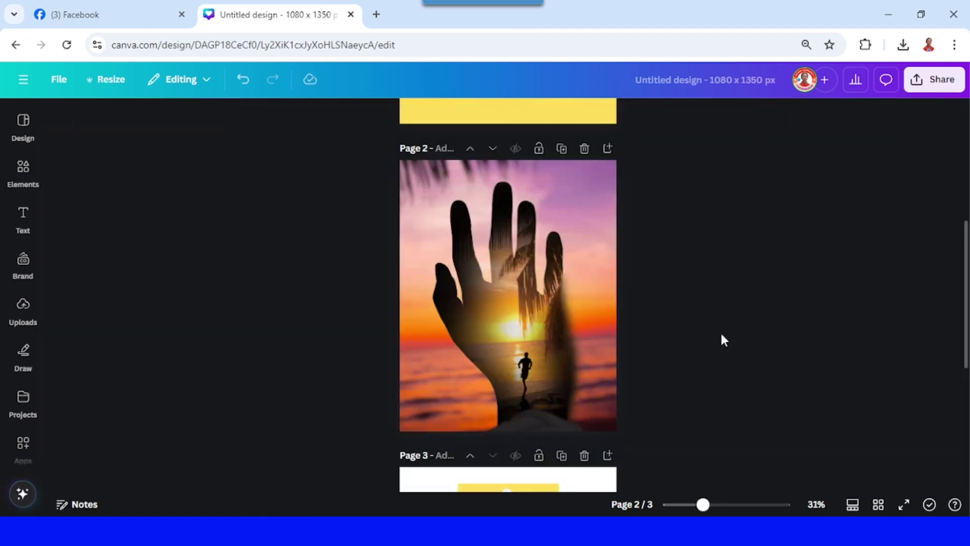